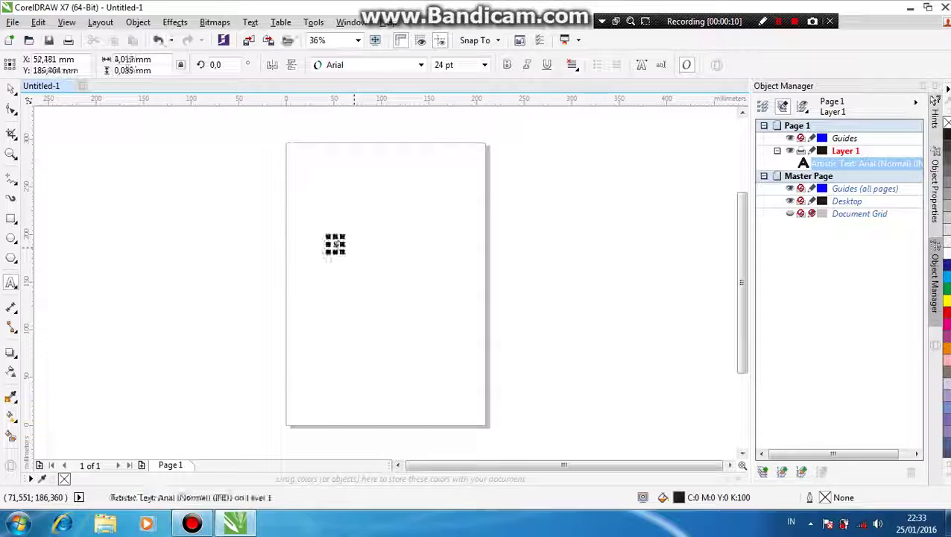
Enlarge the 202 text proportionally to about 156 mm wide.
{"action": "key", "text": "ctrl+space"}
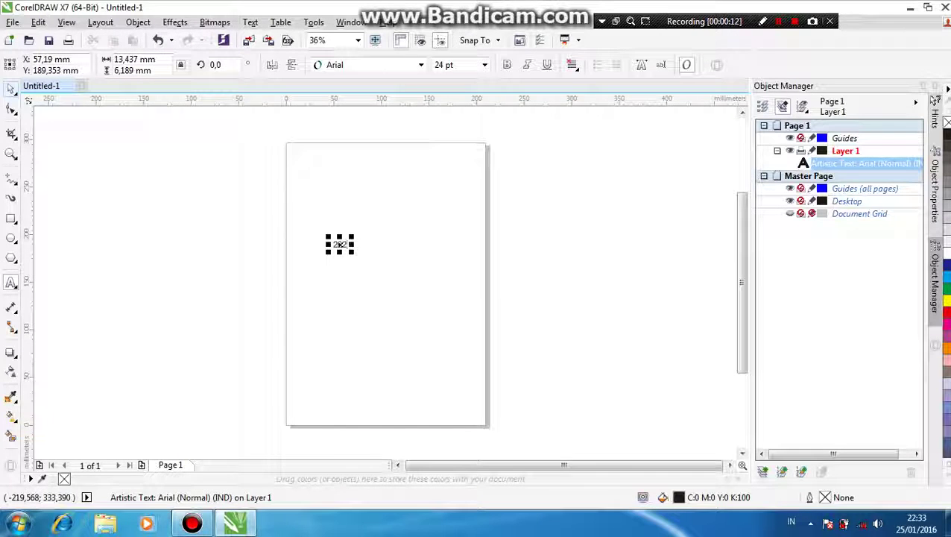
{"action": "left_click_drag", "start_coordinate": [351, 236], "coordinate": [482, 180]}
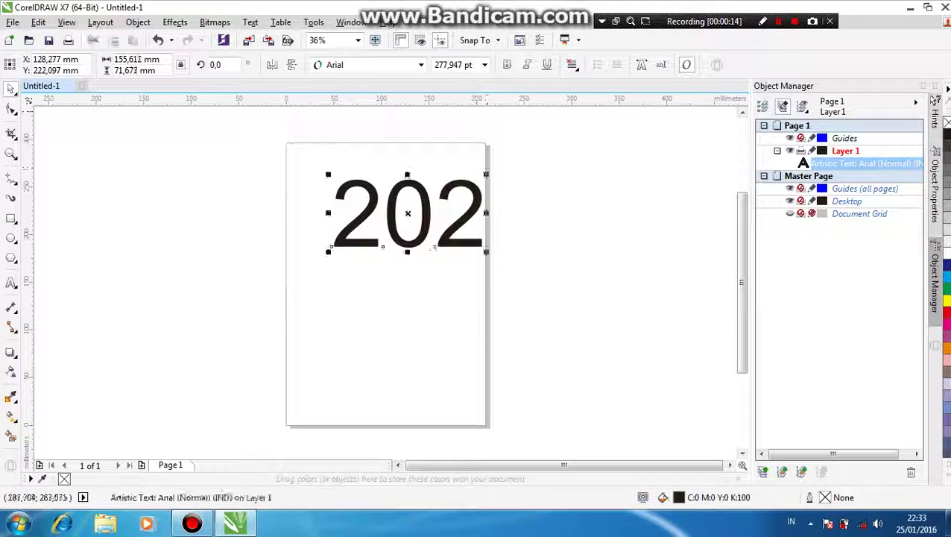
Try the Blackoak Std font on the 202 text and narrow it to about 253 mm wide.
{"action": "left_click", "coordinate": [420, 65]}
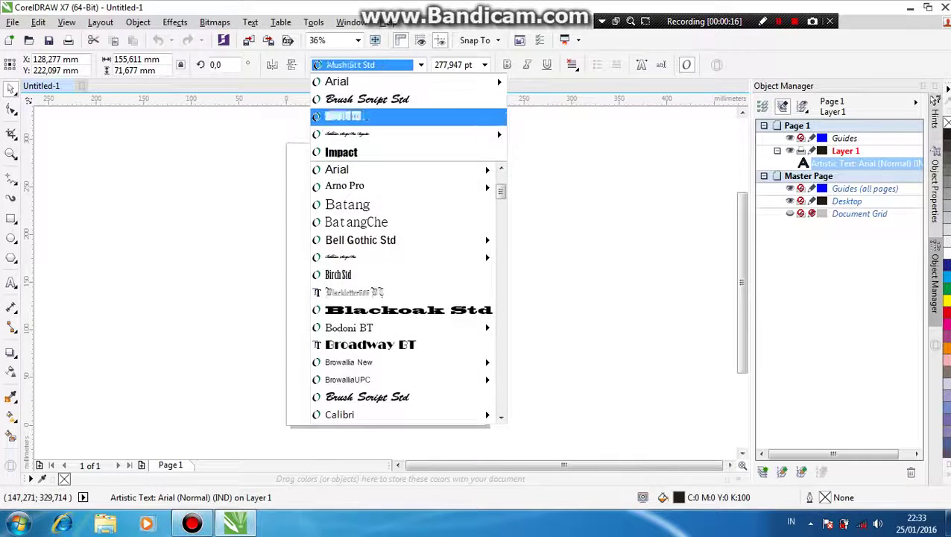
{"action": "scroll", "coordinate": [402, 292], "scroll_direction": "down", "scroll_amount": 3}
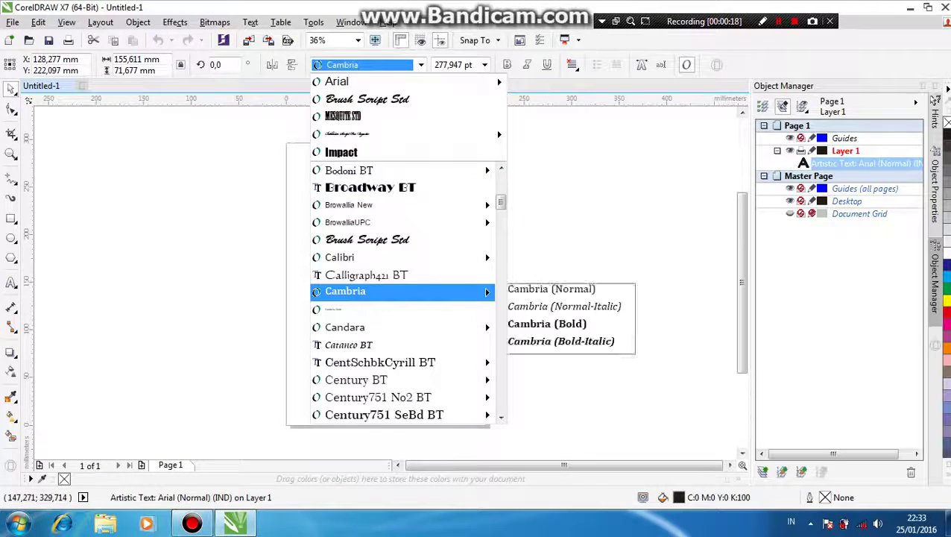
{"action": "scroll", "coordinate": [402, 292], "scroll_direction": "up", "scroll_amount": 2}
{"action": "left_click", "coordinate": [403, 258]}
{"action": "scroll", "coordinate": [399, 254], "scroll_direction": "down", "scroll_amount": 2}
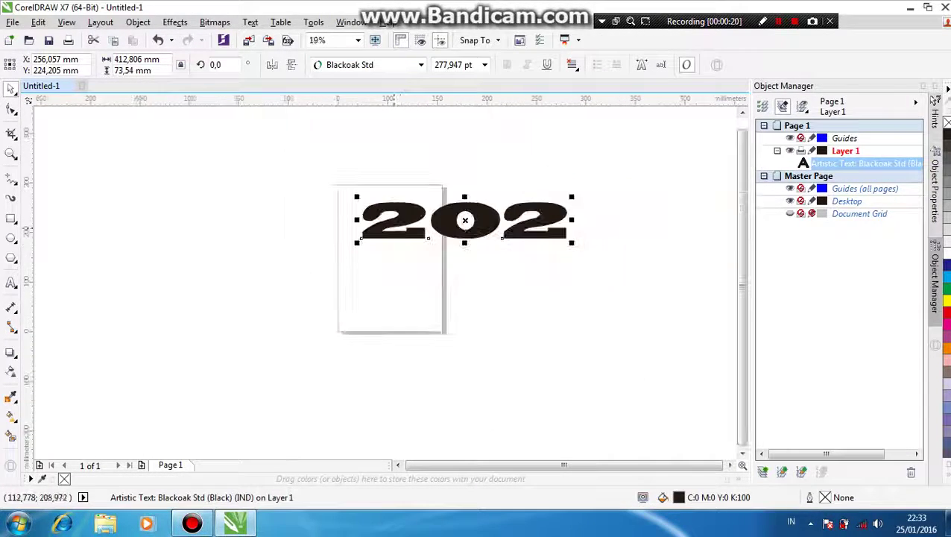
{"action": "scroll", "coordinate": [399, 254], "scroll_direction": "up", "scroll_amount": 2}
{"action": "left_click_drag", "start_coordinate": [655, 211], "coordinate": [492, 211]}
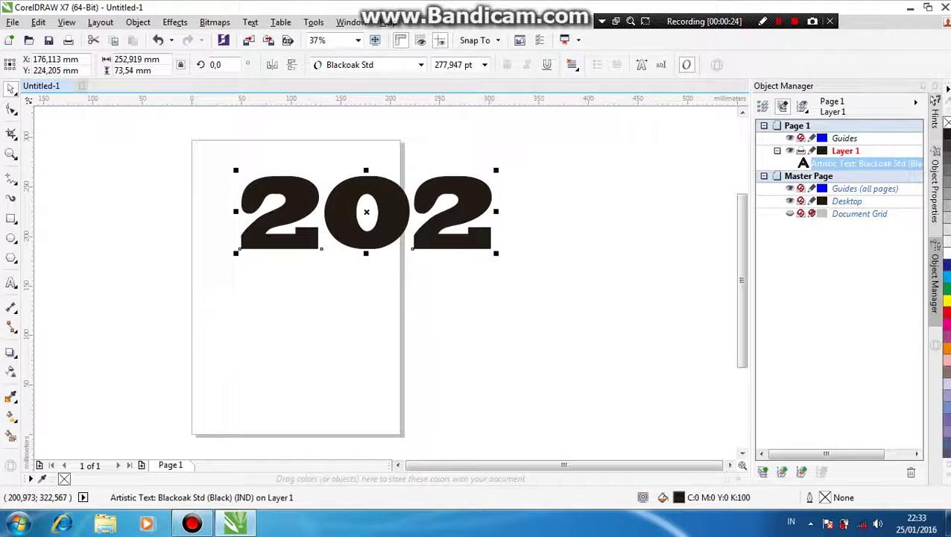
Try the Clarendon Blk BT font on the 202 text.
{"action": "left_click", "coordinate": [421, 65]}
{"action": "scroll", "coordinate": [402, 258], "scroll_direction": "down", "scroll_amount": 2}
{"action": "mouse_move", "coordinate": [402, 257]}
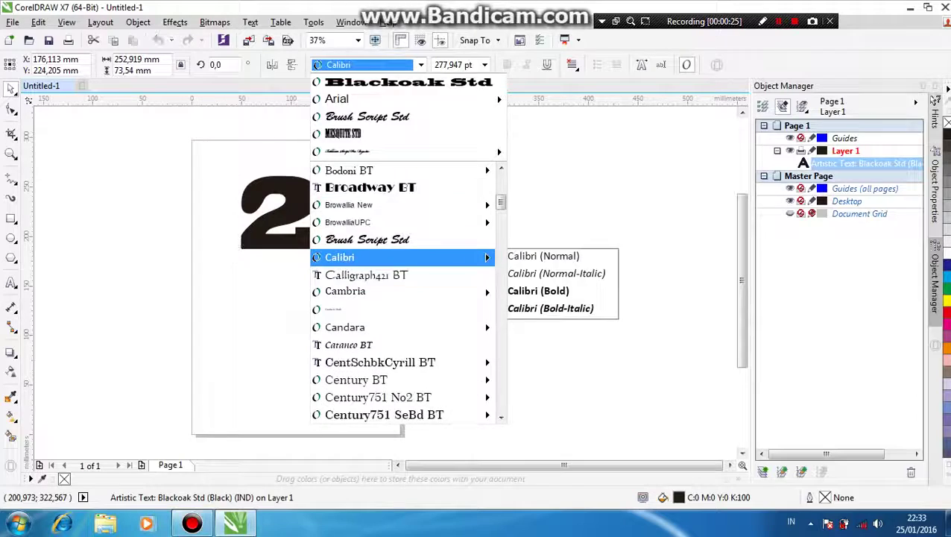
{"action": "scroll", "coordinate": [402, 298], "scroll_direction": "down", "scroll_amount": 4}
{"action": "mouse_move", "coordinate": [373, 308]}
{"action": "left_click", "coordinate": [552, 304]}
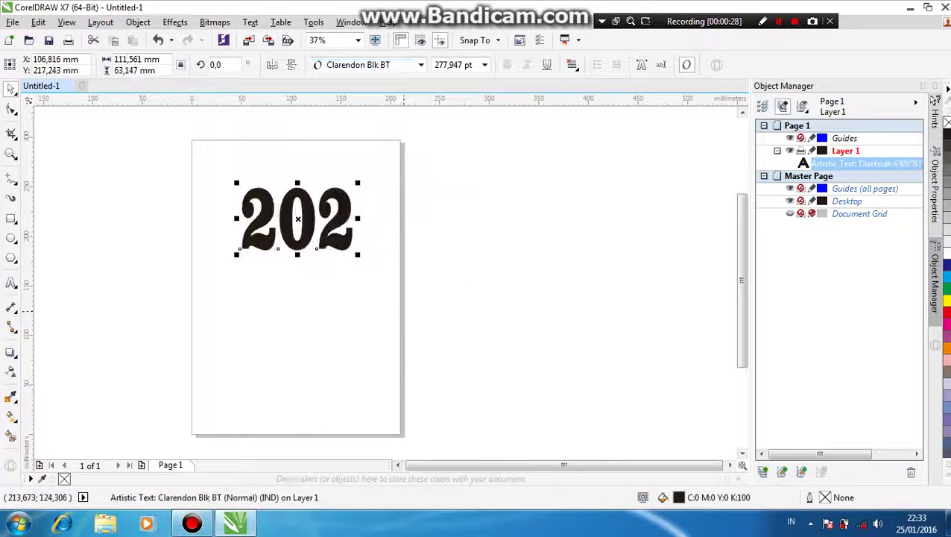
Undo the font changes and the narrowing of the 202 text.
{"action": "key", "text": "ctrl+z"}
{"action": "key", "text": "ctrl+z"}
{"action": "key", "text": "ctrl+z"}
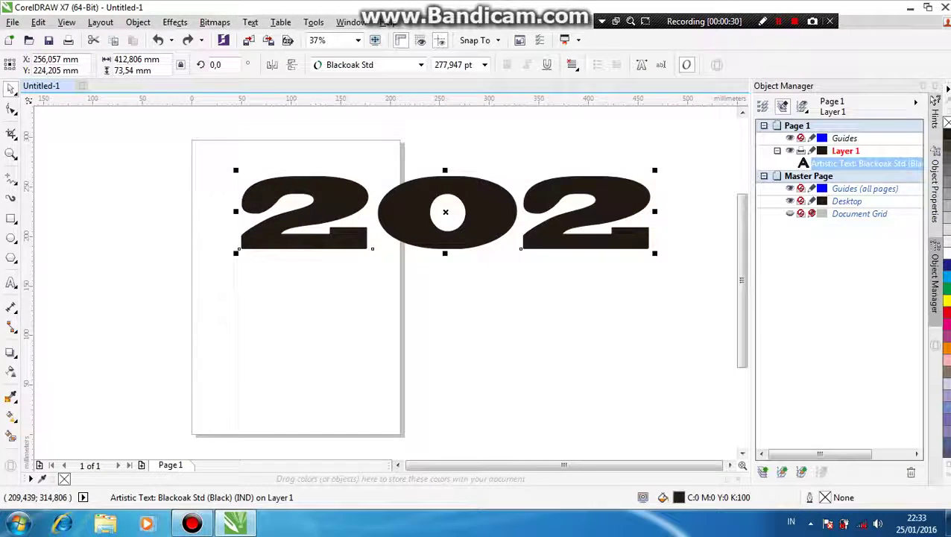
Set the 202 text's font to Impact.
{"action": "left_click", "coordinate": [421, 65]}
{"action": "scroll", "coordinate": [403, 257], "scroll_direction": "down", "scroll_amount": 5}
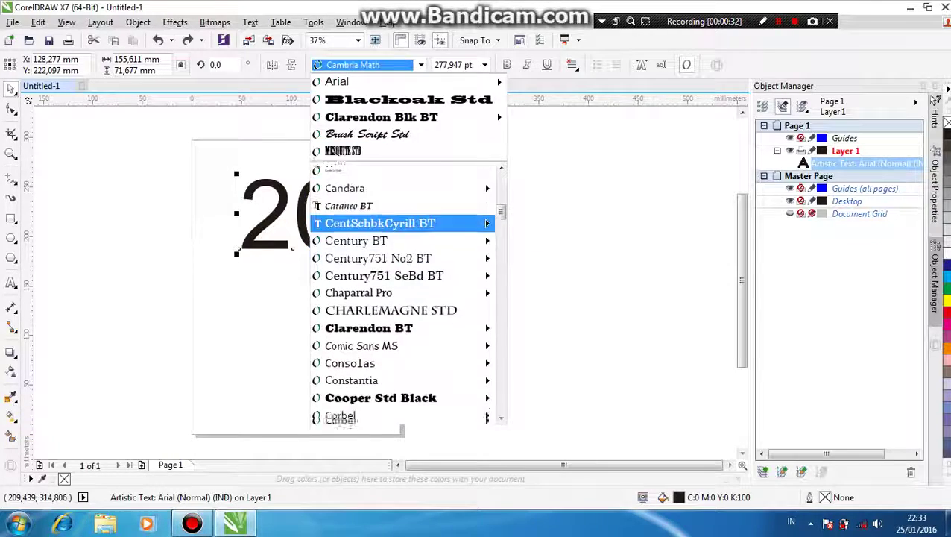
{"action": "mouse_move", "coordinate": [369, 257]}
{"action": "mouse_move", "coordinate": [402, 327]}
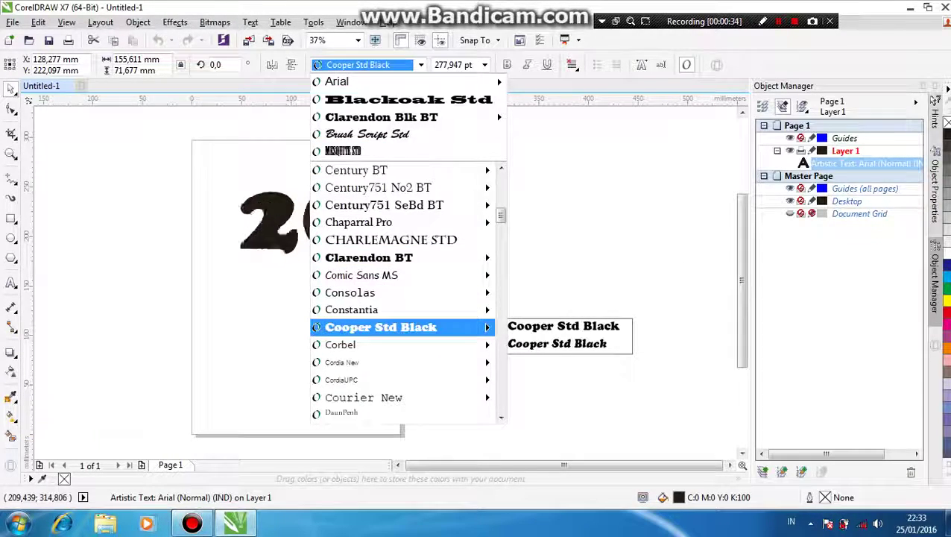
{"action": "scroll", "coordinate": [381, 326], "scroll_direction": "down", "scroll_amount": 4}
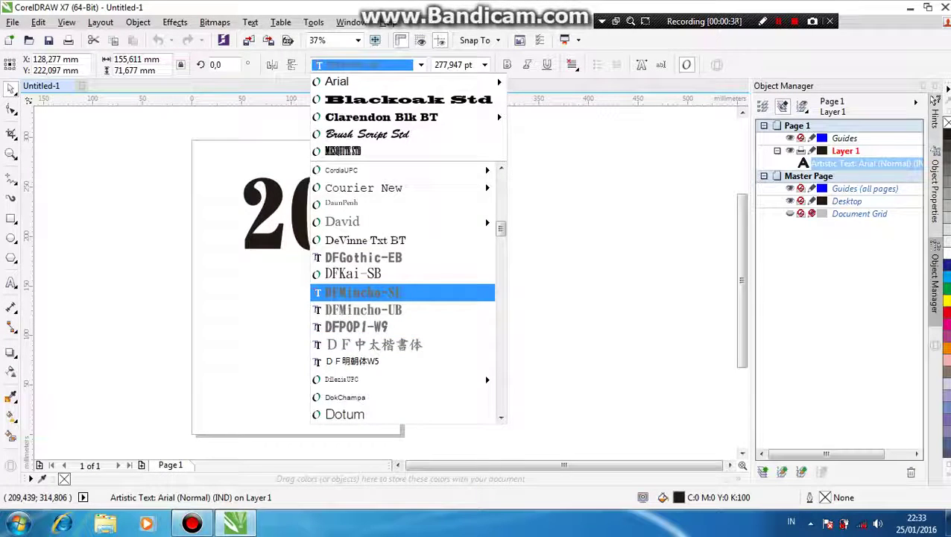
{"action": "type", "text": "isUPC"}
{"action": "left_click", "coordinate": [410, 171]}
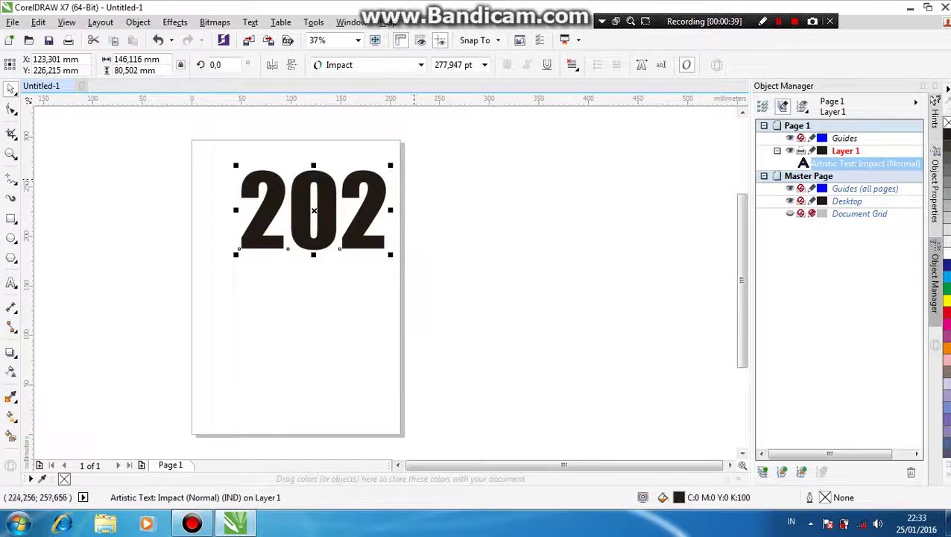
Skew the 202 text horizontally so the digits lean right, about 157 mm wide overall.
{"action": "left_click", "coordinate": [415, 179]}
{"action": "left_click", "coordinate": [380, 183]}
{"action": "scroll", "coordinate": [381, 184], "scroll_direction": "up", "scroll_amount": 1}
{"action": "left_click", "coordinate": [377, 180]}
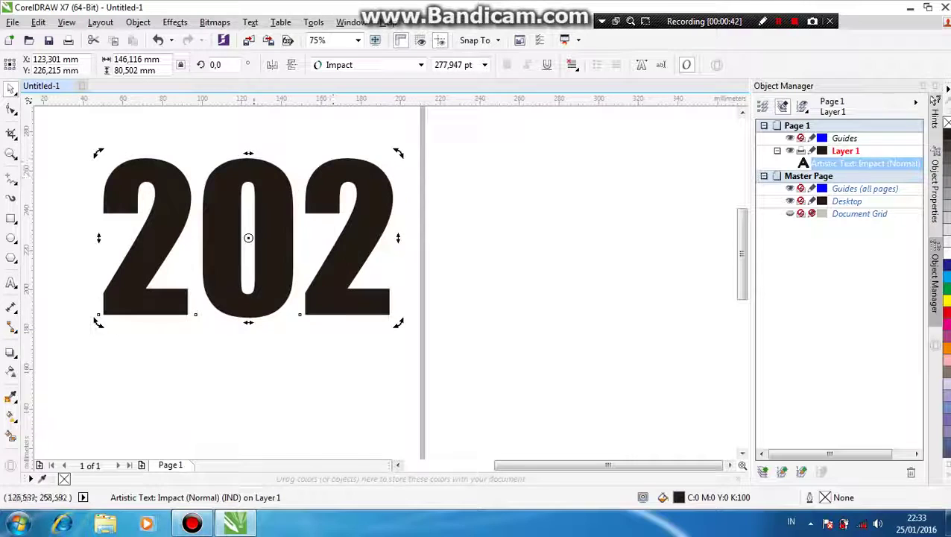
{"action": "left_click_drag", "start_coordinate": [251, 152], "coordinate": [275, 151]}
{"action": "left_click", "coordinate": [453, 181]}
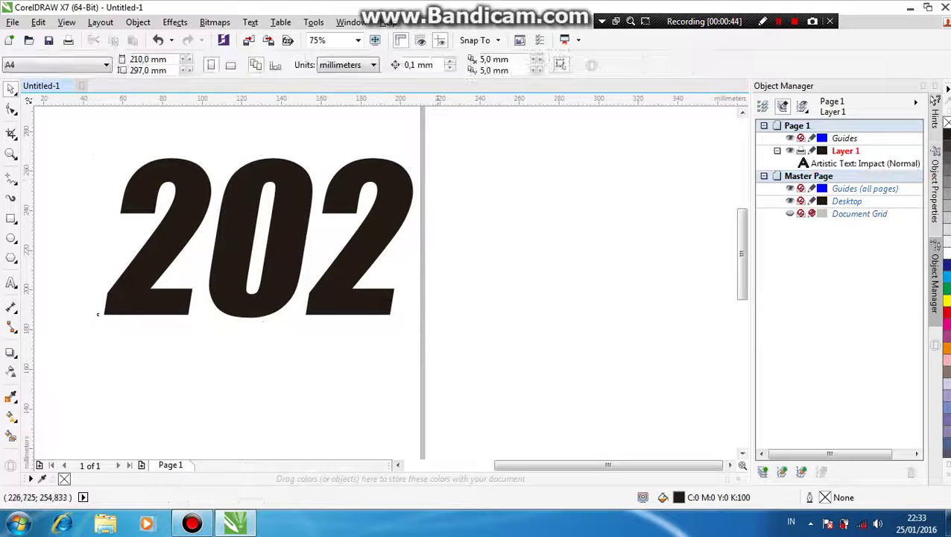
Try a yellow fill on the slanted 202 text and recolour it dark blue.
{"action": "left_click", "coordinate": [403, 189]}
{"action": "scroll", "coordinate": [403, 188], "scroll_direction": "down", "scroll_amount": 2}
{"action": "scroll", "coordinate": [357, 183], "scroll_direction": "up", "scroll_amount": 2}
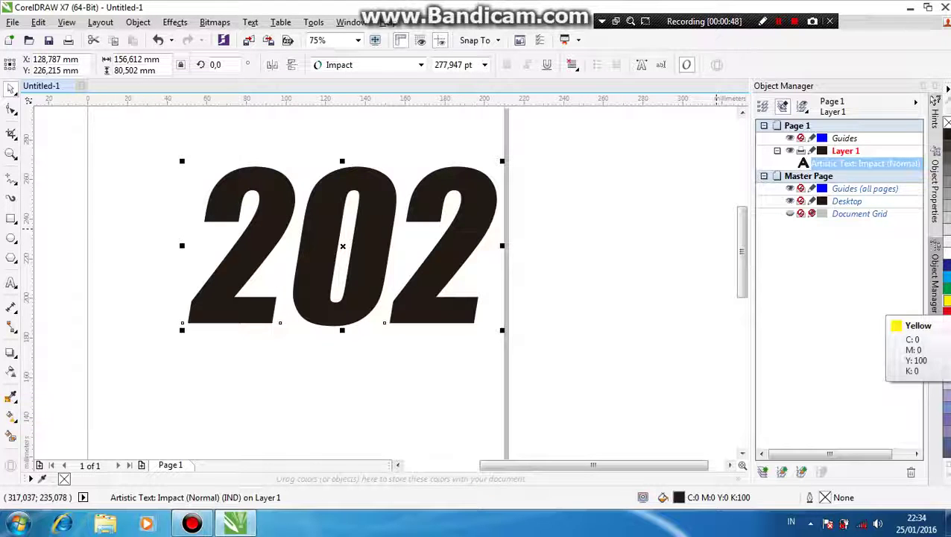
{"action": "left_click", "coordinate": [946, 301]}
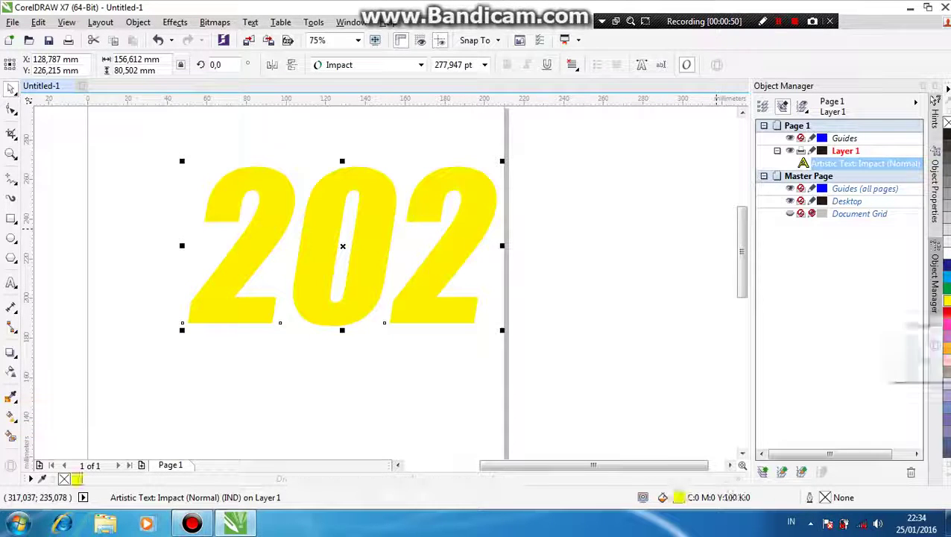
{"action": "left_click", "coordinate": [946, 265]}
{"action": "left_click", "coordinate": [551, 204]}
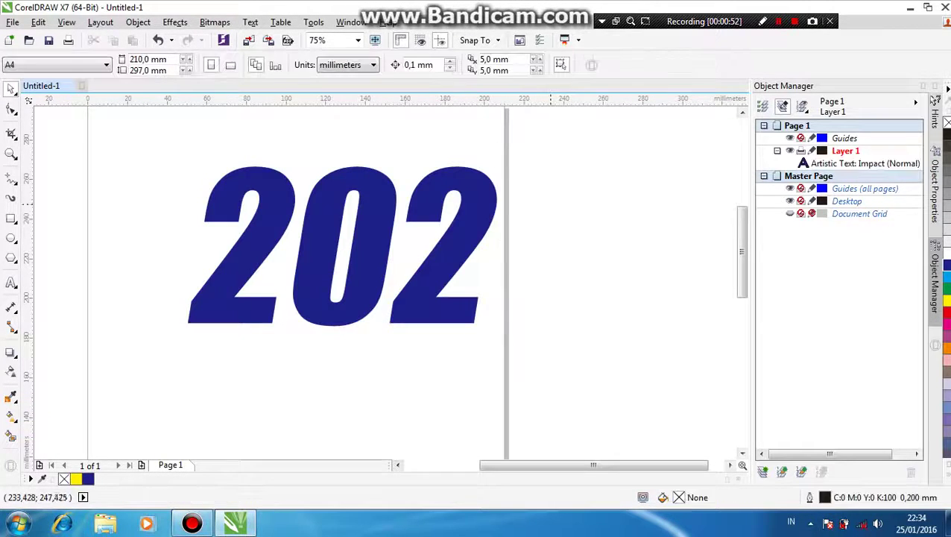
Draw a thin closed spike about 53 by 20 mm with the Bézier tool, pointing into the upper part of the first 2.
{"action": "scroll", "coordinate": [213, 201], "scroll_direction": "up", "scroll_amount": 2}
{"action": "scroll", "coordinate": [272, 188], "scroll_direction": "down", "scroll_amount": 2}
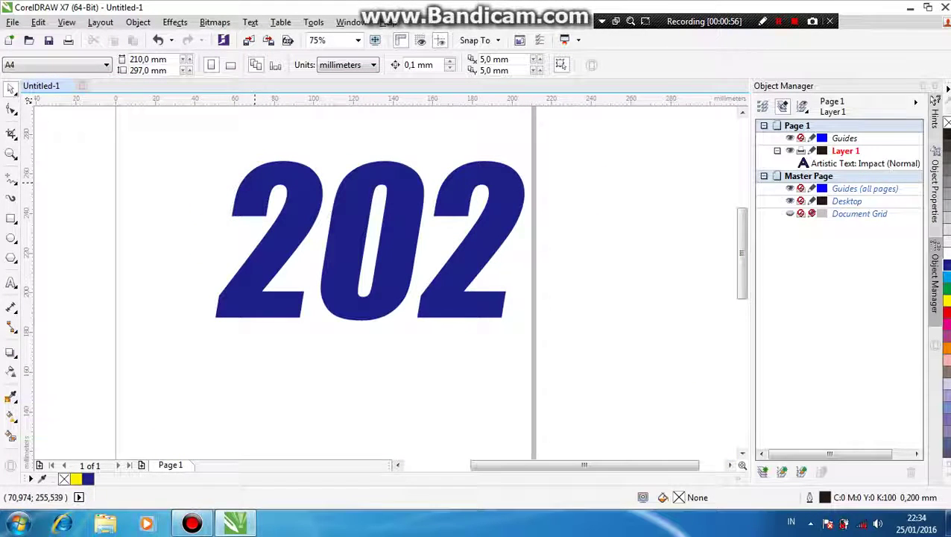
{"action": "left_click", "coordinate": [11, 198]}
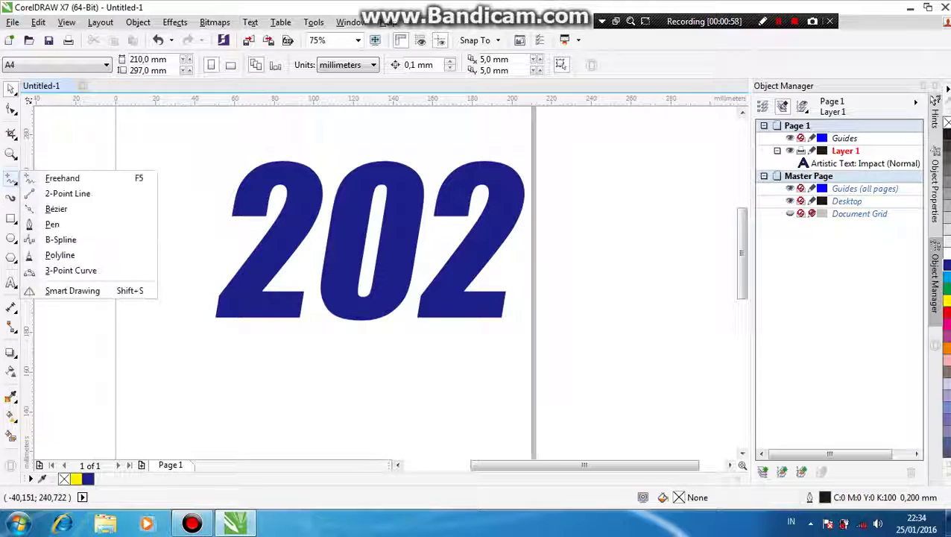
{"action": "left_click", "coordinate": [71, 208]}
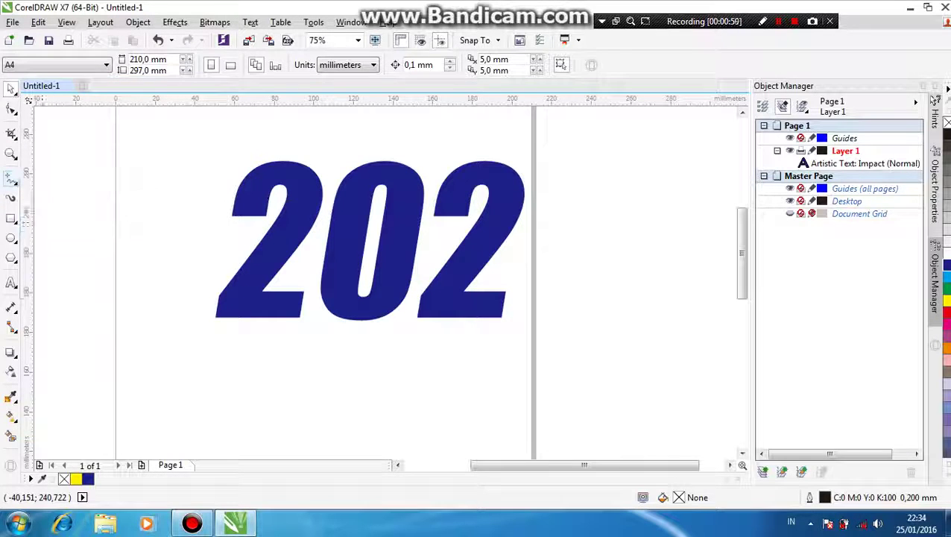
{"action": "left_click", "coordinate": [254, 188]}
{"action": "left_click", "coordinate": [156, 226]}
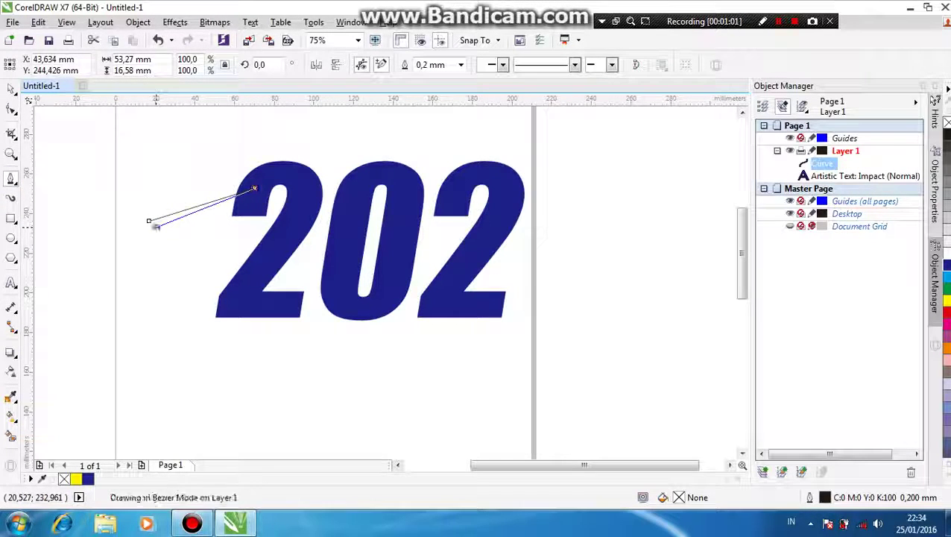
{"action": "left_click", "coordinate": [149, 220]}
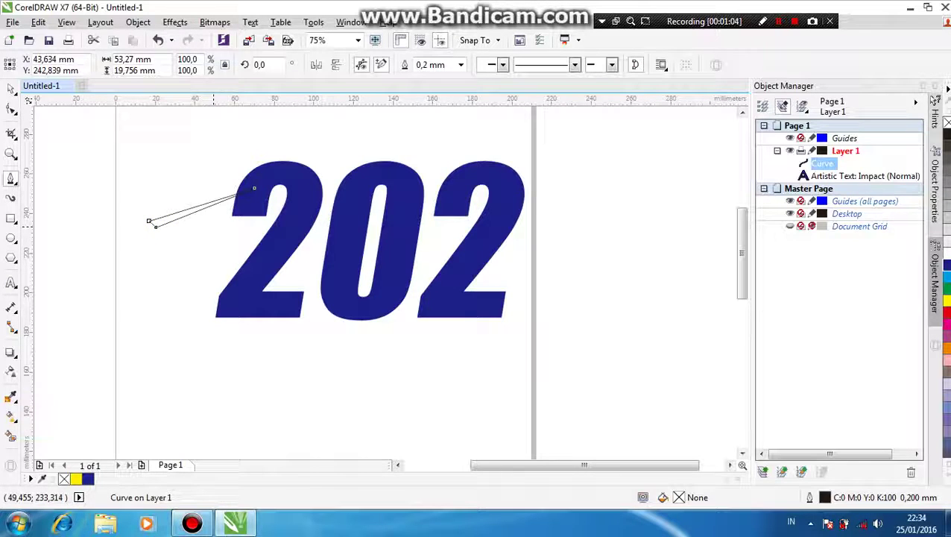
Draw two more closed spikes, about 75 by 28 mm across the first 2 into the 0, and about 84 by 26 mm across the first 2's lower half.
{"action": "left_click", "coordinate": [213, 227]}
{"action": "left_click", "coordinate": [357, 179]}
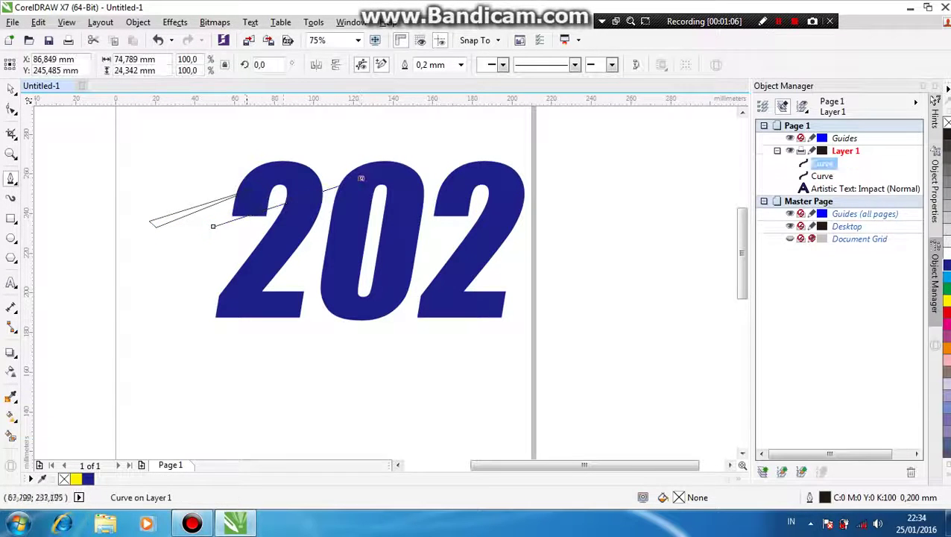
{"action": "left_click", "coordinate": [213, 225]}
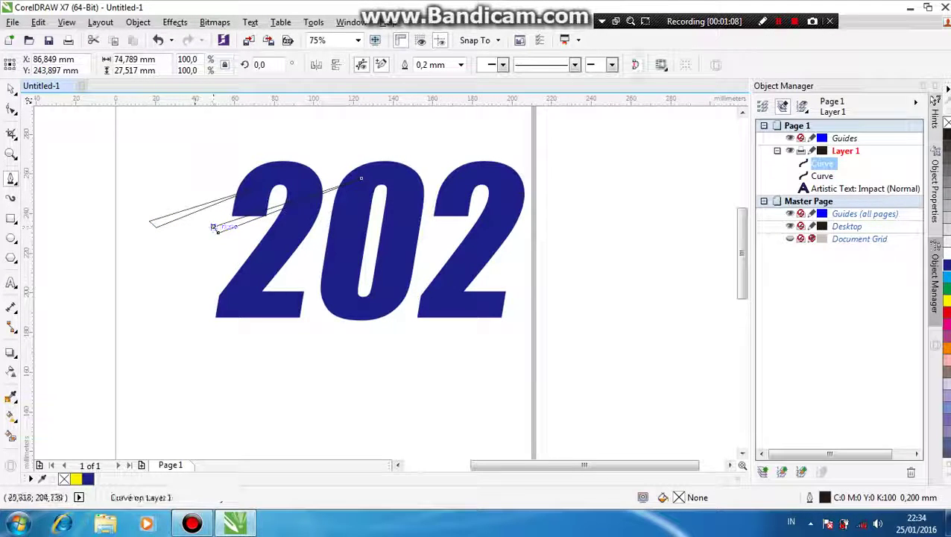
{"action": "left_click", "coordinate": [147, 299]}
{"action": "left_click", "coordinate": [314, 249]}
{"action": "left_click", "coordinate": [147, 299]}
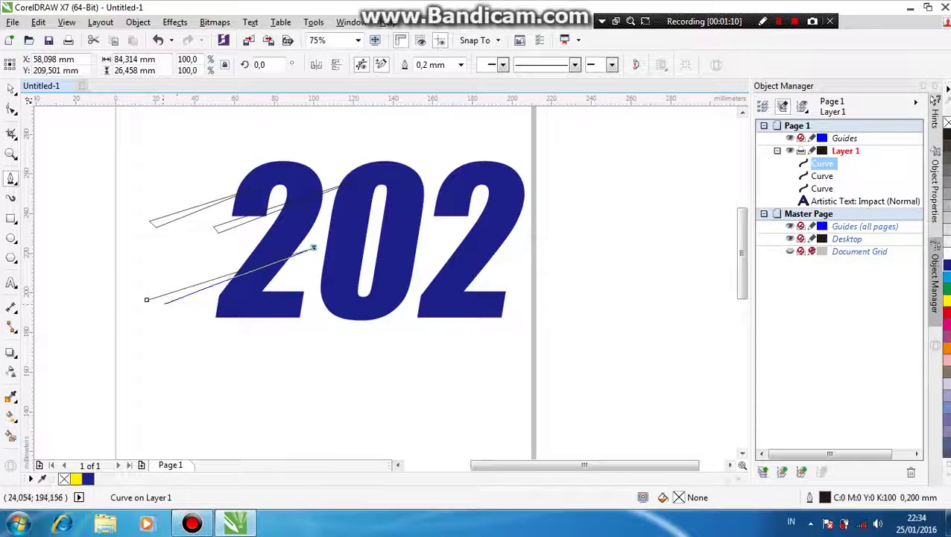
Draw a long closed spike about 126 by 48 mm from below the first 2 across the 0 and the last 2.
{"action": "left_click", "coordinate": [284, 334]}
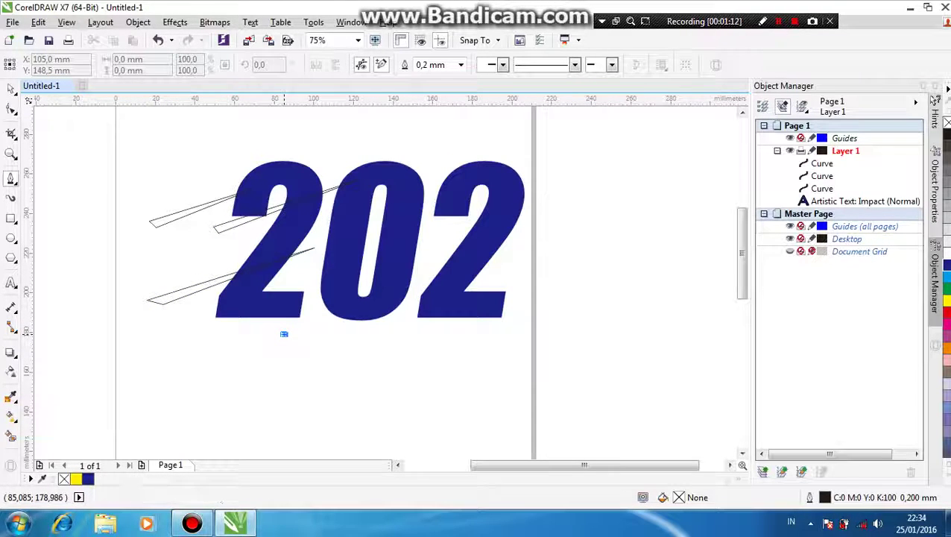
{"action": "left_click", "coordinate": [536, 240]}
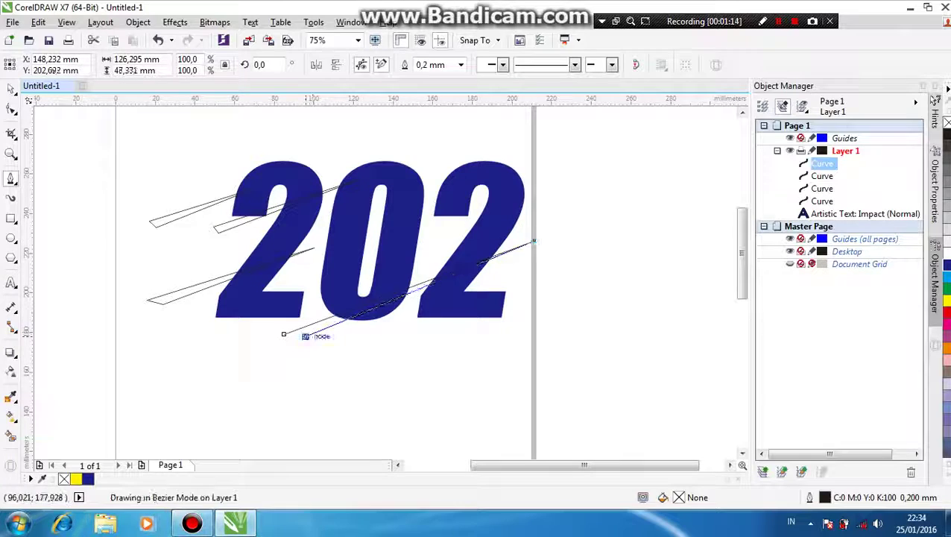
{"action": "left_click", "coordinate": [291, 334]}
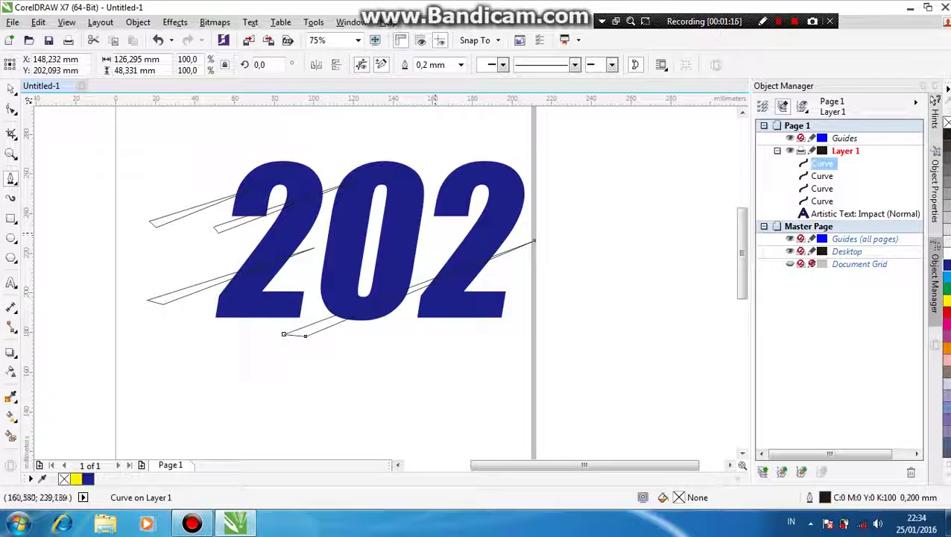
Draw two closed spikes, about 78 by 31 mm across the 0 and about 72 by 28 mm across the last 2.
{"action": "left_click", "coordinate": [321, 231]}
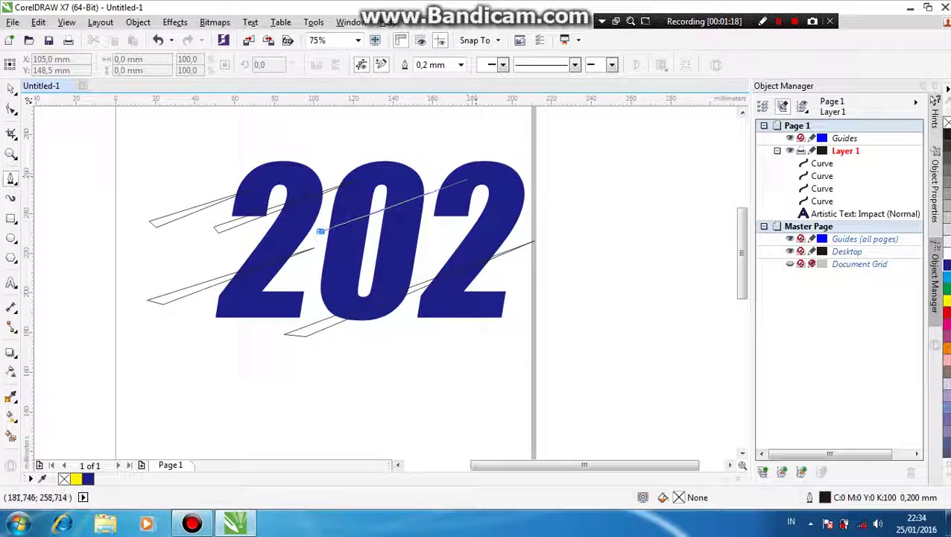
{"action": "left_click", "coordinate": [475, 177]}
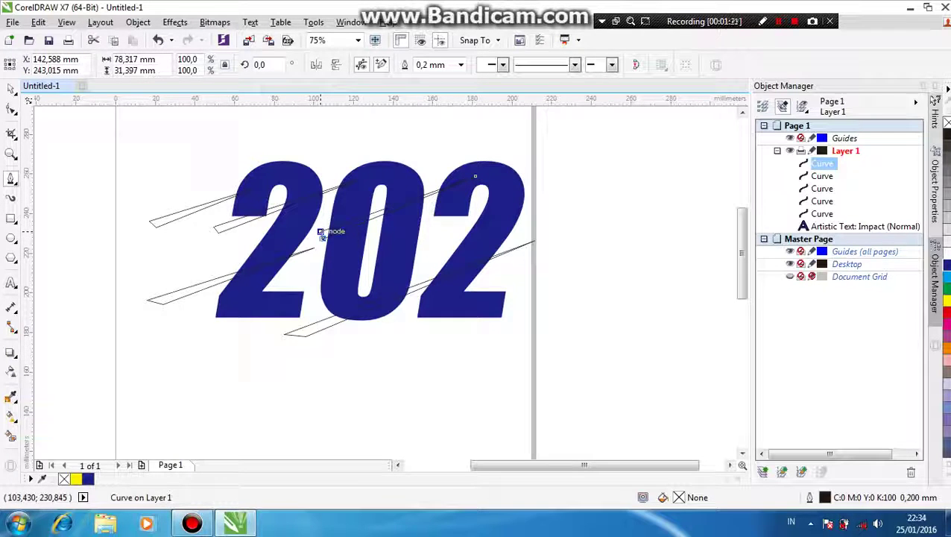
{"action": "left_click", "coordinate": [321, 231]}
{"action": "left_click", "coordinate": [434, 233]}
{"action": "left_click", "coordinate": [576, 186]}
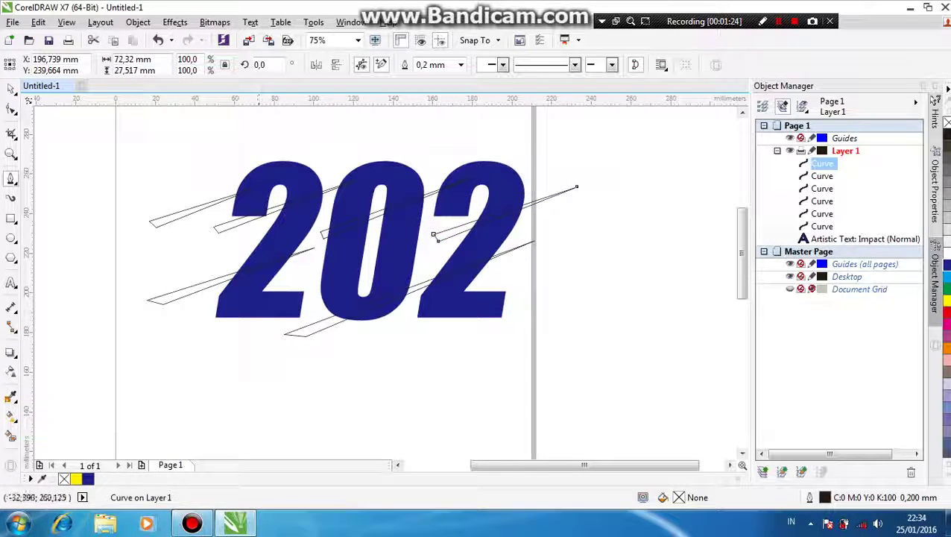
Select all six spike curves and group them.
{"action": "left_click", "coordinate": [11, 88]}
{"action": "left_click", "coordinate": [378, 216], "text": "shift"}
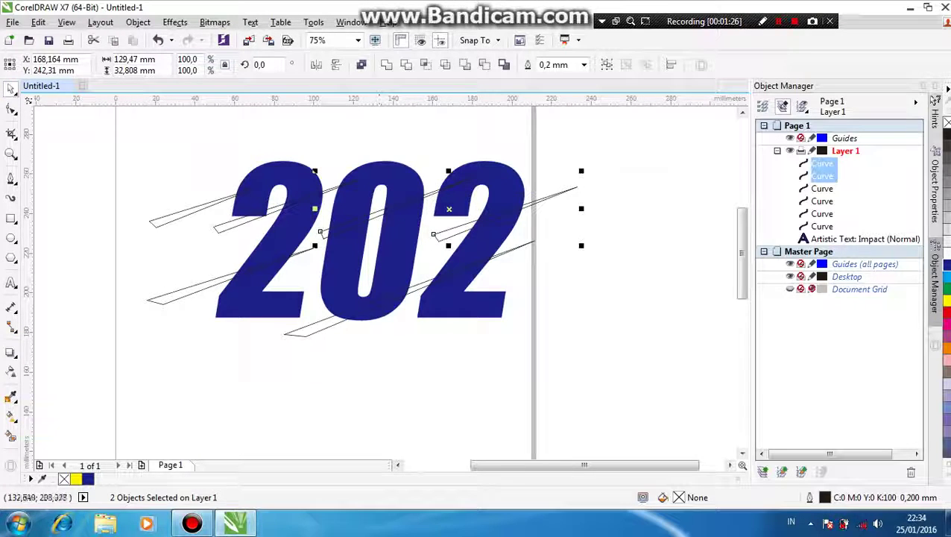
{"action": "left_click", "coordinate": [390, 300], "text": "shift"}
{"action": "left_click", "coordinate": [216, 276], "text": "shift"}
{"action": "left_click", "coordinate": [217, 227], "text": "shift"}
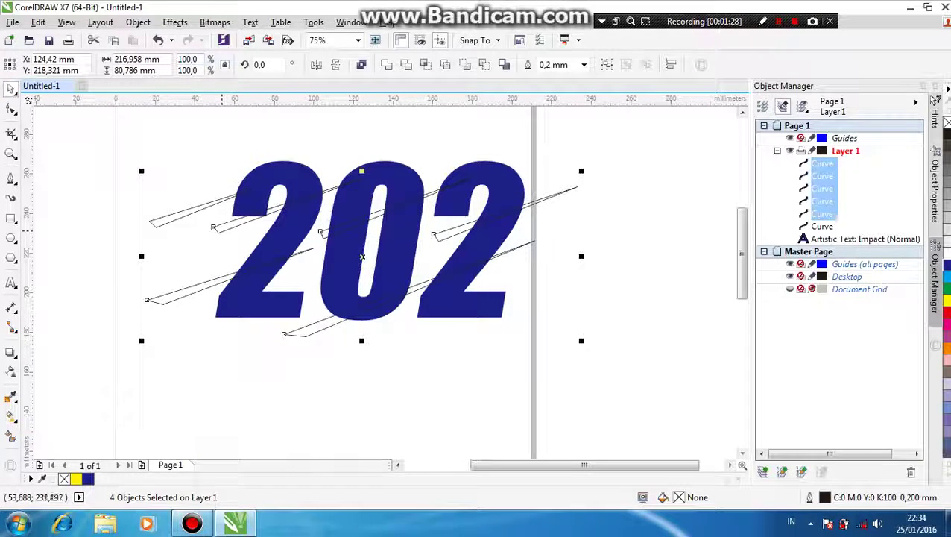
{"action": "key", "text": "ctrl+g"}
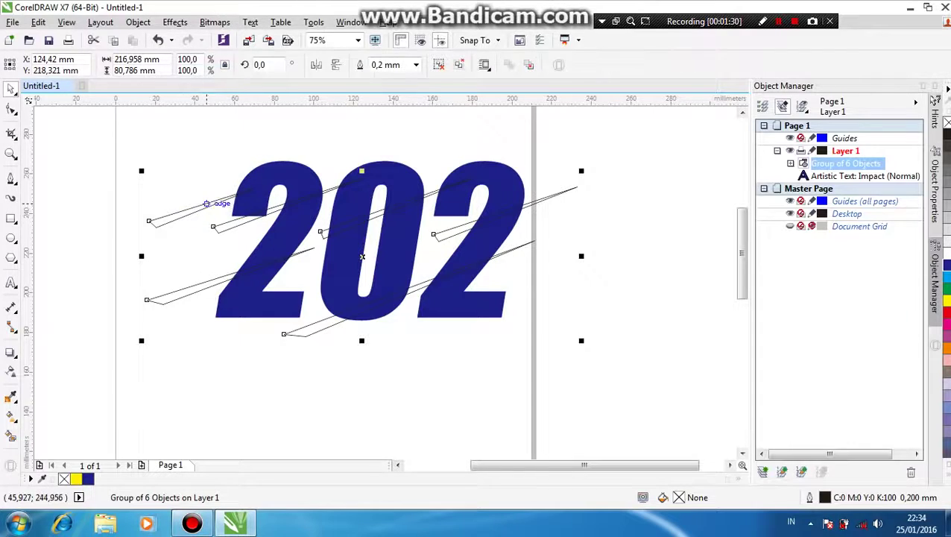
Trim the 202 text with the spike group, then move the spike group off the digits and delete it.
{"action": "left_click", "coordinate": [240, 195], "text": "shift"}
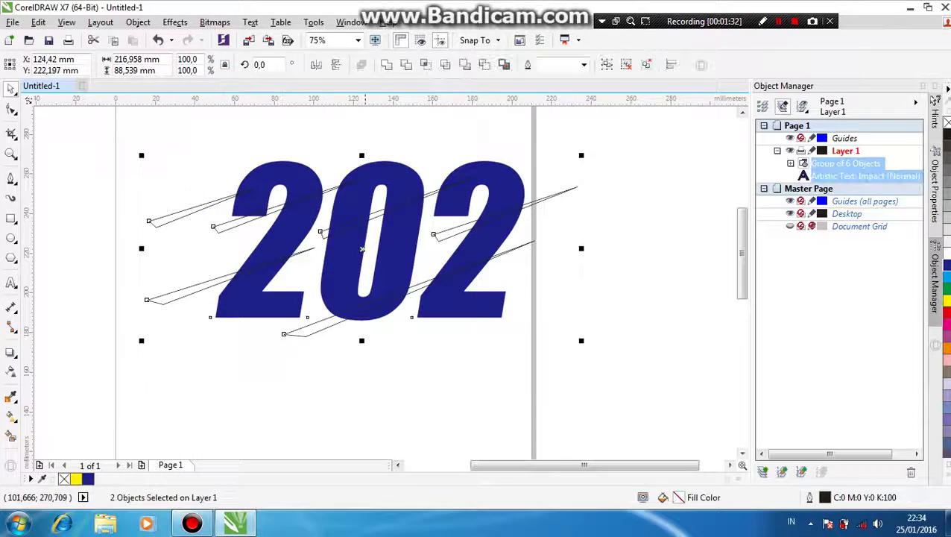
{"action": "left_click", "coordinate": [406, 65]}
{"action": "left_click", "coordinate": [544, 176]}
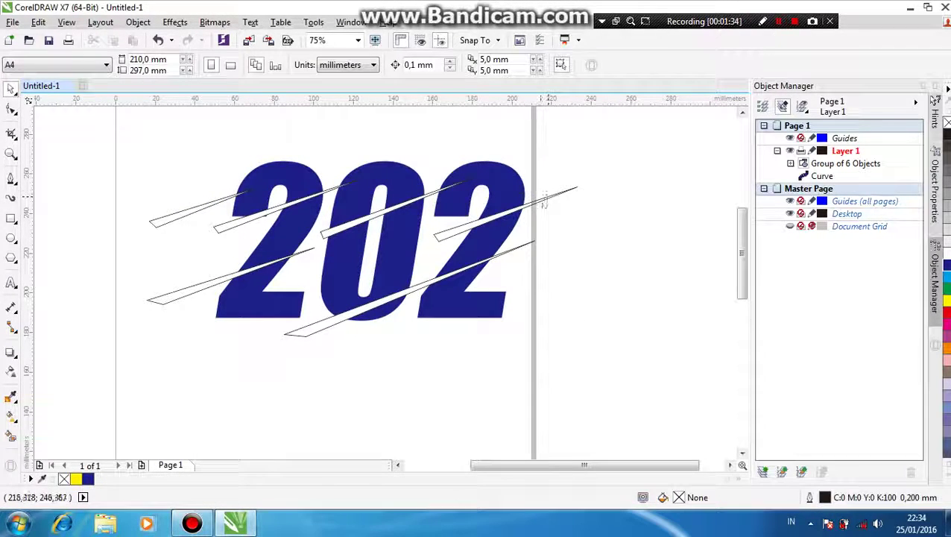
{"action": "left_click_drag", "start_coordinate": [528, 204], "coordinate": [454, 323]}
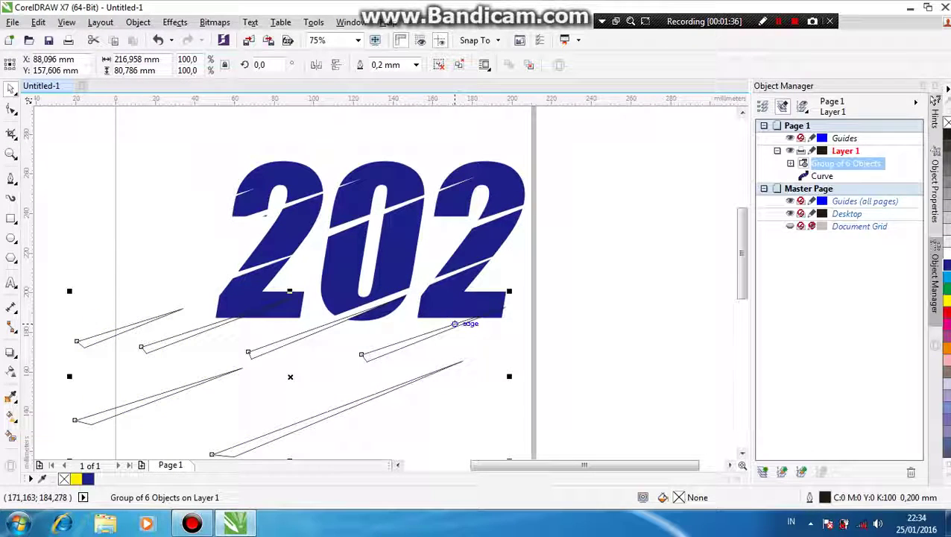
{"action": "key", "text": "Delete"}
Add a one-step inside contour of about 1.443 mm with a white fill to the cut 202 curve.
{"action": "left_click", "coordinate": [463, 249]}
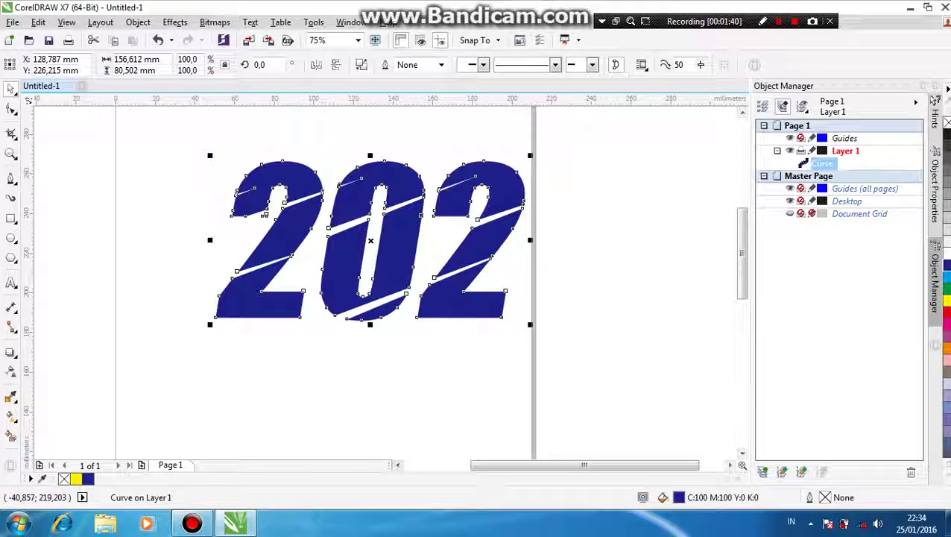
{"action": "left_click", "coordinate": [11, 352]}
{"action": "left_click", "coordinate": [60, 365]}
{"action": "scroll", "coordinate": [241, 302], "scroll_direction": "up", "scroll_amount": 2}
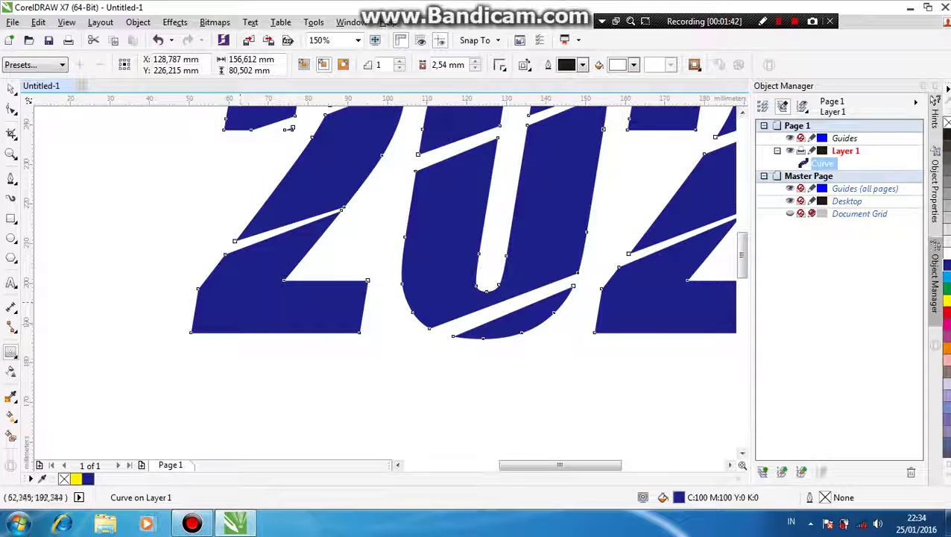
{"action": "mouse_move", "coordinate": [196, 328]}
{"action": "left_mouse_down"}
{"action": "mouse_move", "coordinate": [211, 328]}
{"action": "mouse_move", "coordinate": [197, 332]}
{"action": "left_mouse_up"}
{"action": "left_click_drag", "start_coordinate": [191, 179], "coordinate": [190, 179]}
{"action": "scroll", "coordinate": [195, 254], "scroll_direction": "down", "scroll_amount": 2}
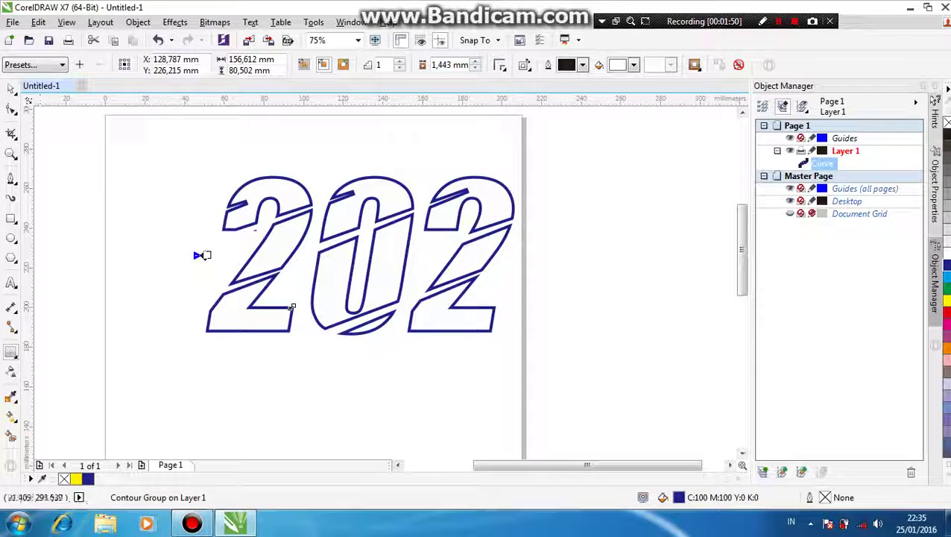
Change the digits' contour to round corners.
{"action": "left_click", "coordinate": [500, 64]}
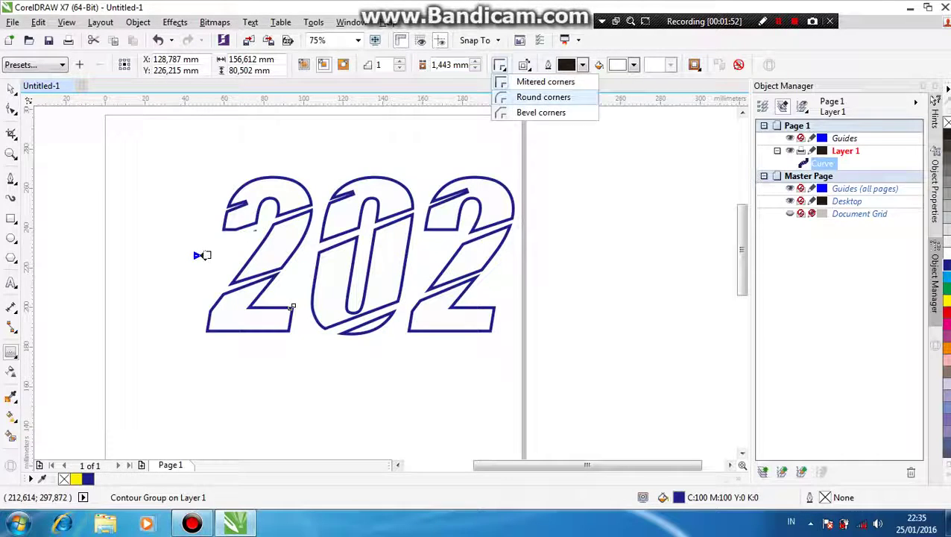
{"action": "left_click", "coordinate": [538, 96]}
{"action": "left_click", "coordinate": [11, 88]}
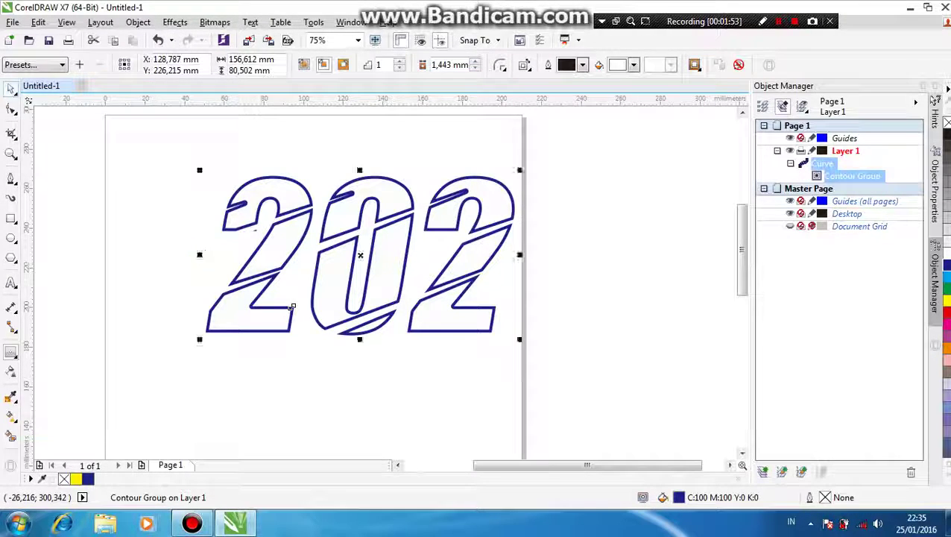
Open Notepad, place its window over the lower part of the drawing, and write the note "tekan ctrl k".
{"action": "key", "text": "super"}
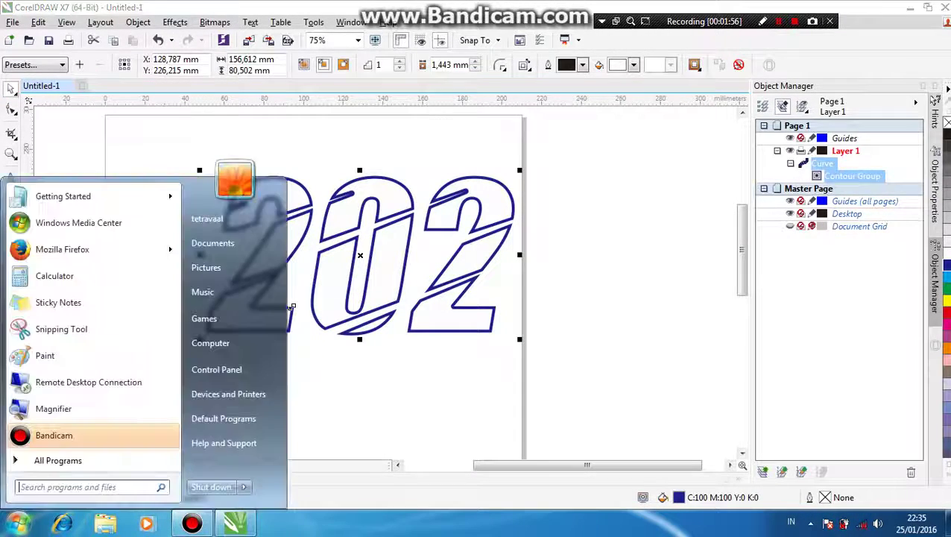
{"action": "left_click", "coordinate": [58, 460]}
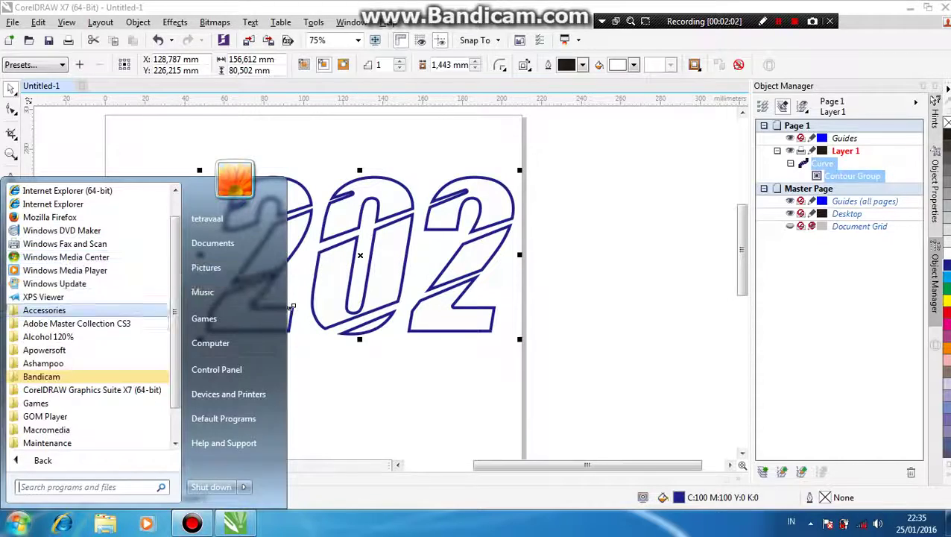
{"action": "left_click", "coordinate": [45, 310]}
{"action": "left_click", "coordinate": [49, 283]}
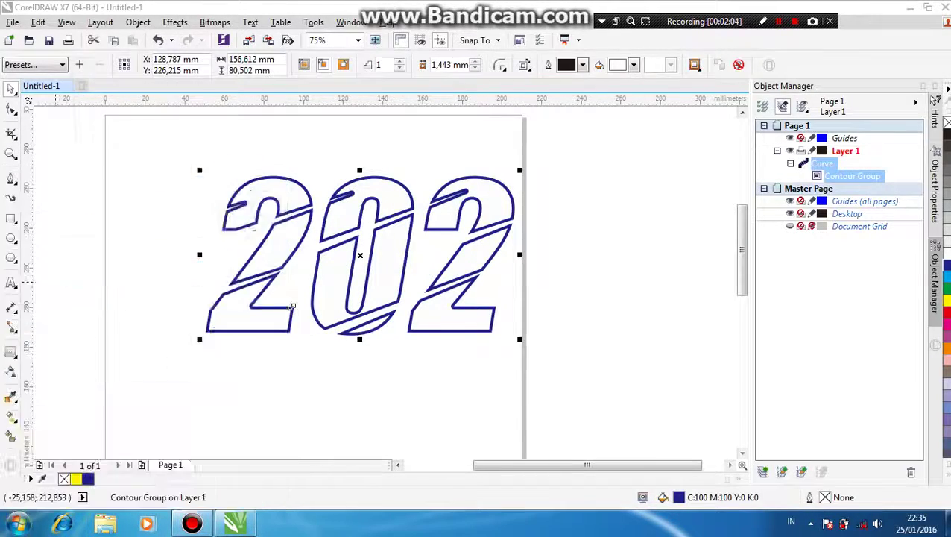
{"action": "left_click_drag", "start_coordinate": [106, 63], "coordinate": [395, 310]}
{"action": "left_click_drag", "start_coordinate": [469, 310], "coordinate": [482, 310]}
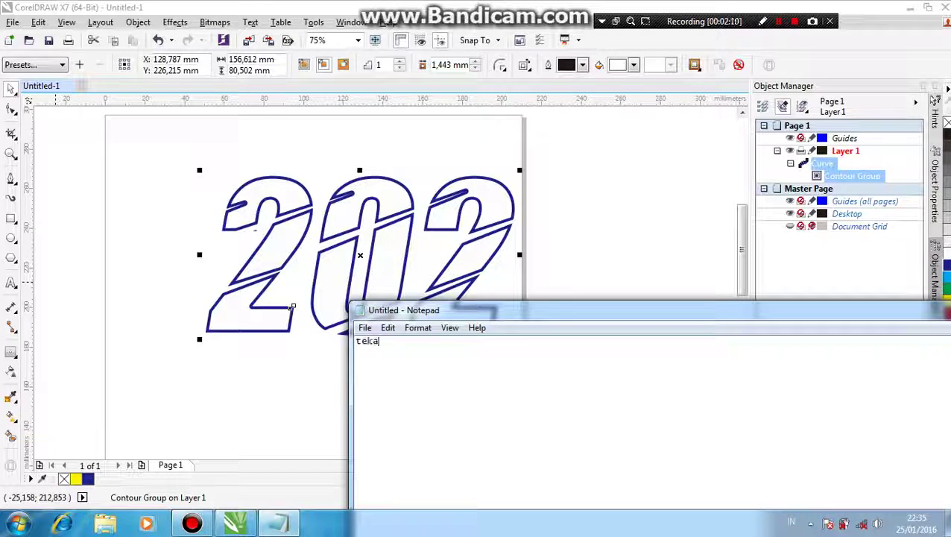
{"action": "type", "text": "tekan ctrl k"}
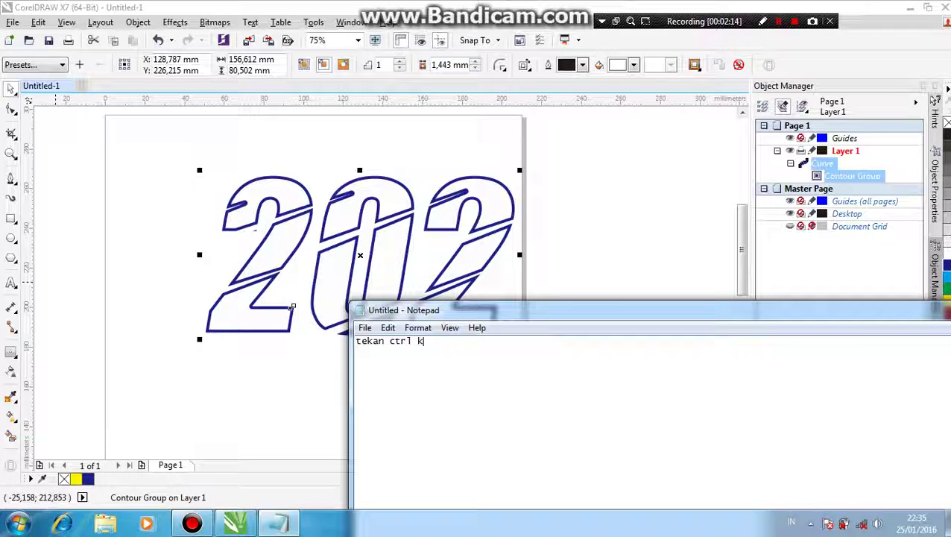
{"action": "type", "text": " untuk memisah antara"}
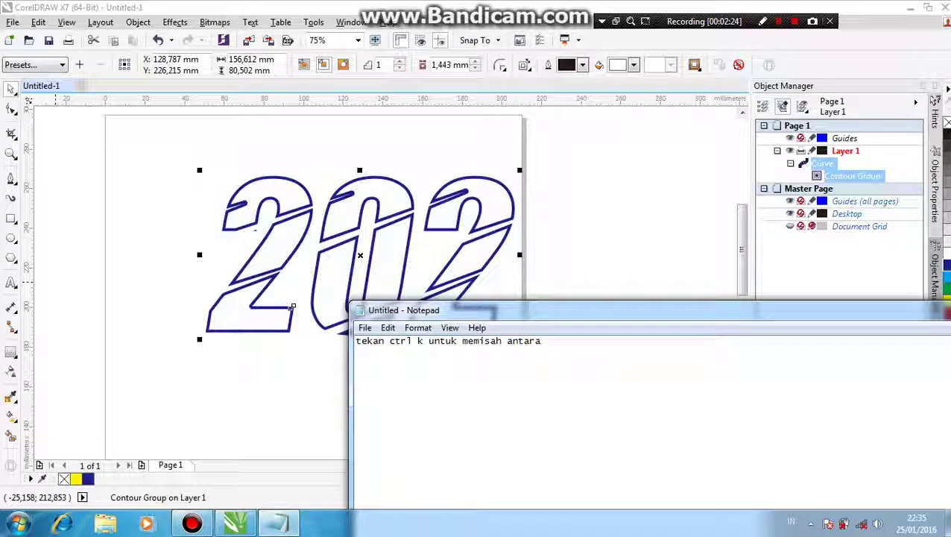
{"action": "key", "text": "ctrl+shift+Left"}
{"action": "key", "text": "ctrl+shift+Left"}
{"action": "key", "text": "ctrl+shift+Left"}
{"action": "key", "text": "BackSpace"}
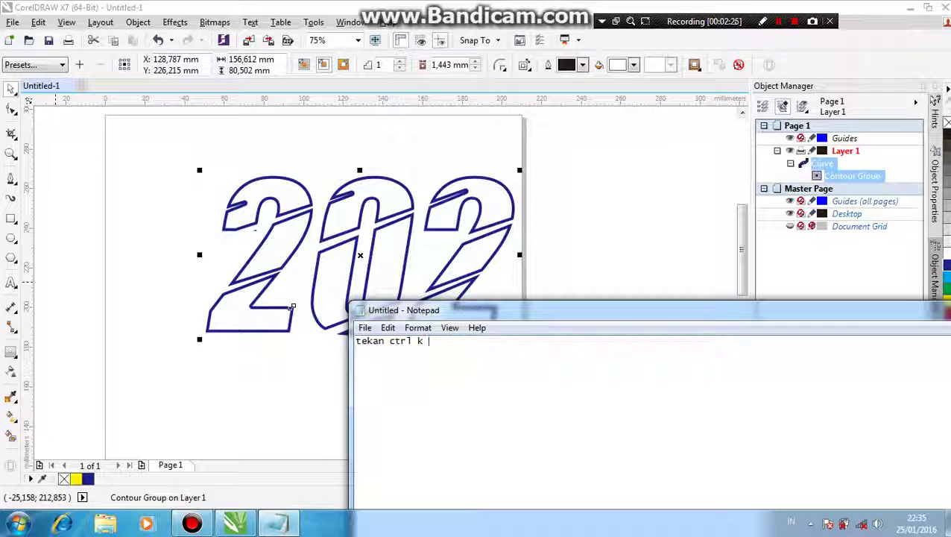
Return to CorelDRAW and break the contour group apart from the dark blue 202 curve.
{"action": "left_click", "coordinate": [293, 306]}
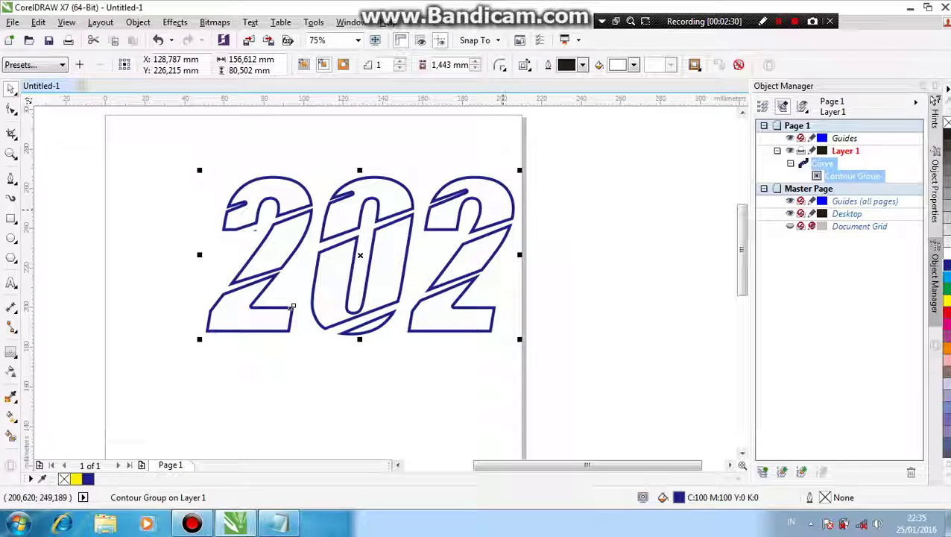
{"action": "key", "text": "ctrl+k"}
{"action": "left_click", "coordinate": [547, 209]}
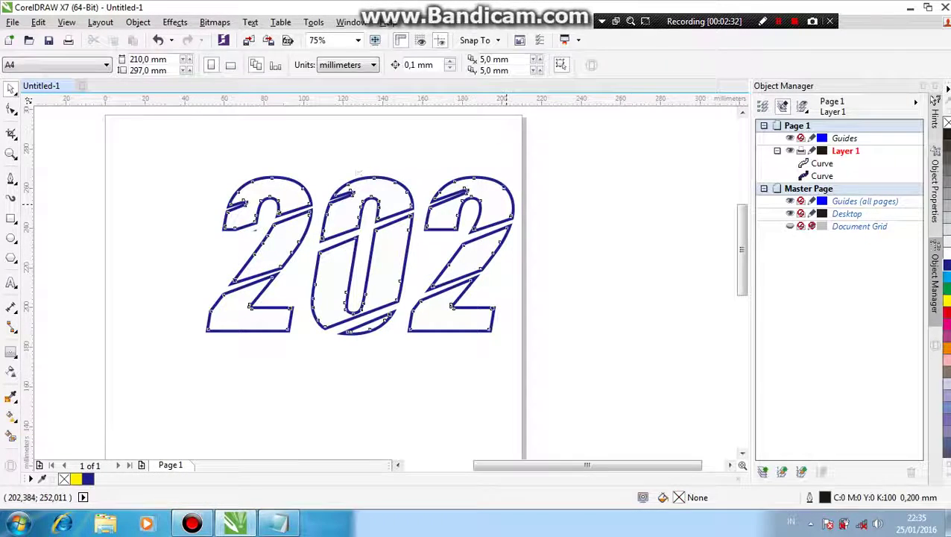
{"action": "left_click", "coordinate": [507, 207]}
{"action": "left_click_drag", "start_coordinate": [504, 210], "coordinate": [521, 268]}
{"action": "key", "text": "ctrl+z"}
{"action": "key", "text": "ctrl+z"}
{"action": "left_click", "coordinate": [548, 239]}
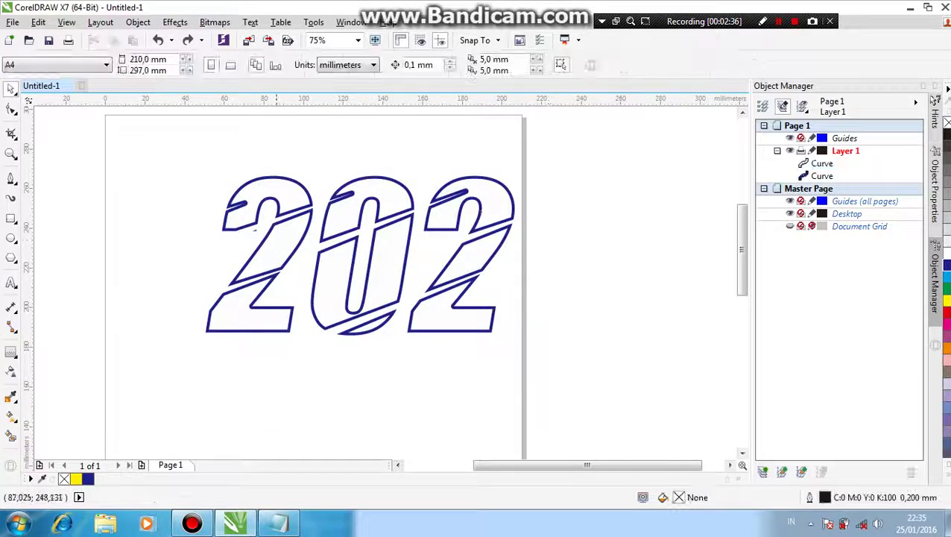
Select the white inner curve of the digits and break it apart into separate pieces.
{"action": "scroll", "coordinate": [277, 199], "scroll_direction": "up", "scroll_amount": 1}
{"action": "left_click", "coordinate": [306, 191]}
{"action": "scroll", "coordinate": [306, 192], "scroll_direction": "down", "scroll_amount": 1}
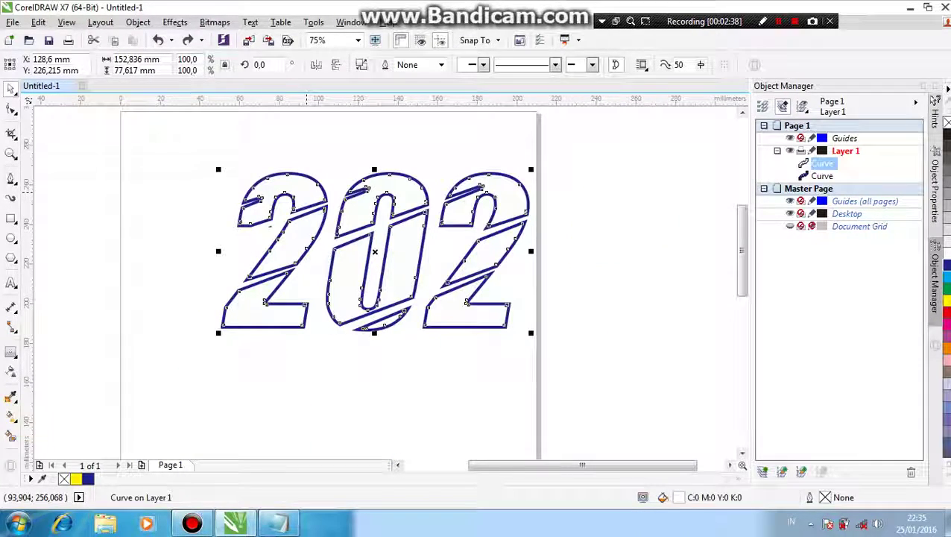
{"action": "left_click", "coordinate": [277, 523]}
{"action": "left_click_drag", "start_coordinate": [537, 311], "coordinate": [470, 226]}
{"action": "left_click", "coordinate": [524, 144]}
{"action": "left_click", "coordinate": [501, 183]}
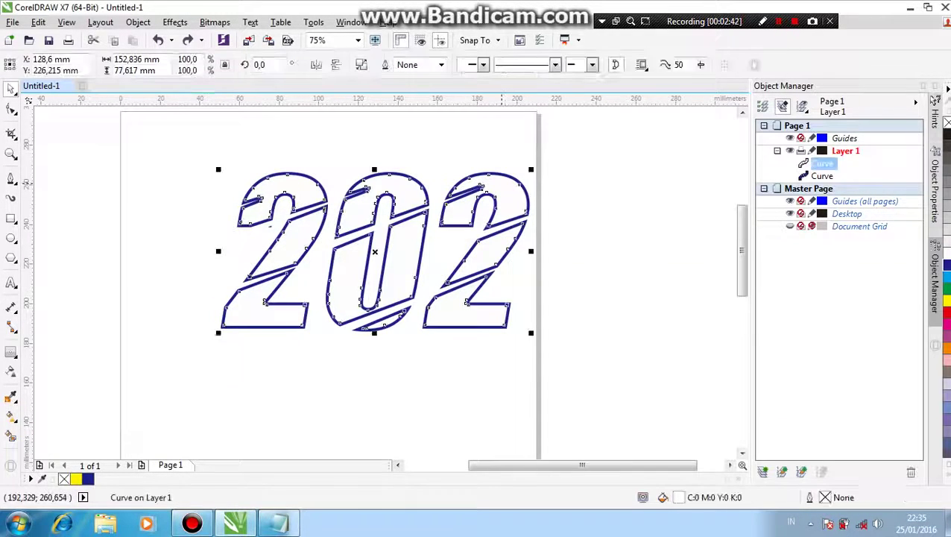
{"action": "key", "text": "ctrl+k"}
{"action": "left_click", "coordinate": [574, 187]}
{"action": "left_click_drag", "start_coordinate": [513, 206], "coordinate": [523, 168]}
{"action": "left_click_drag", "start_coordinate": [508, 252], "coordinate": [564, 246]}
{"action": "left_click_drag", "start_coordinate": [488, 306], "coordinate": [550, 311]}
{"action": "key", "text": "ctrl+z"}
{"action": "key", "text": "ctrl+z"}
{"action": "key", "text": "ctrl+z"}
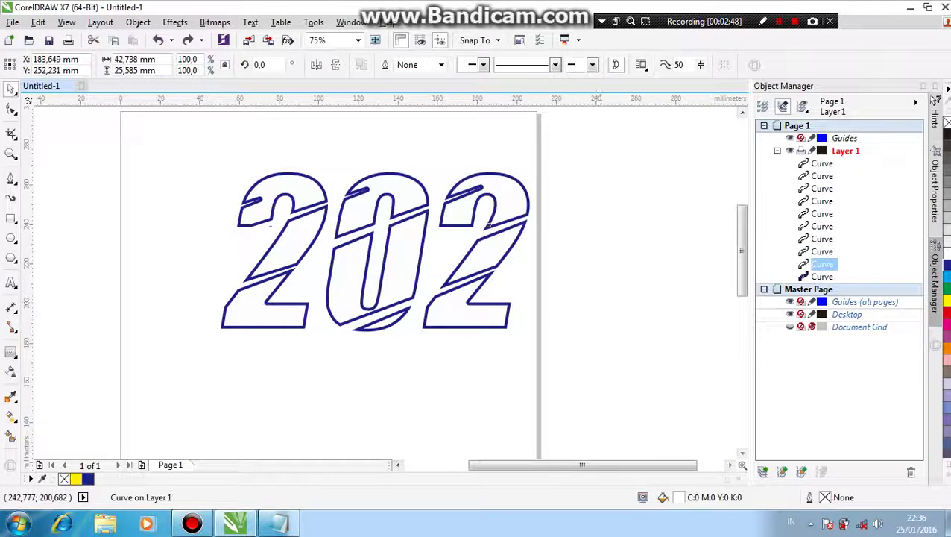
Fill all nine separated inner digit pieces with cyan (C:100 M:0 Y:0 K:0).
{"action": "left_click", "coordinate": [947, 276]}
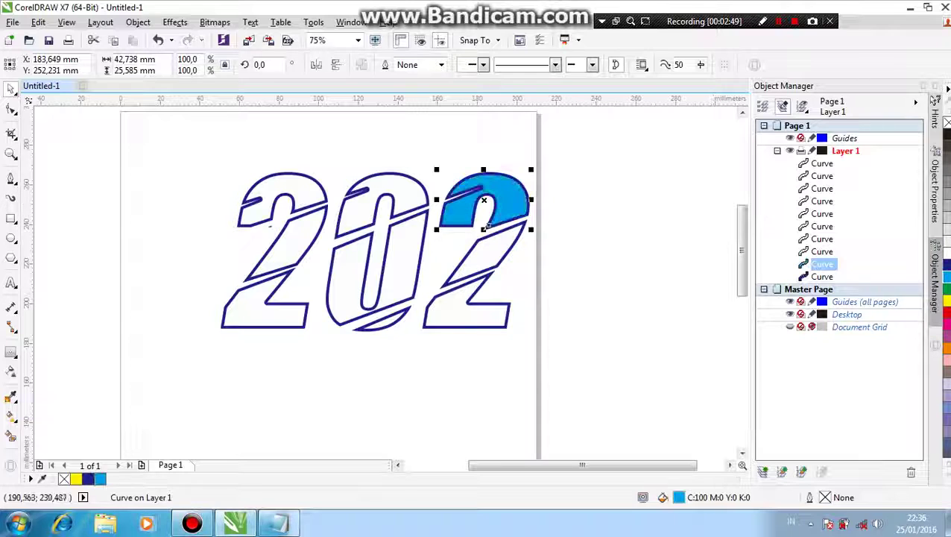
{"action": "left_click", "coordinate": [490, 248]}
{"action": "left_click", "coordinate": [507, 304], "text": "shift"}
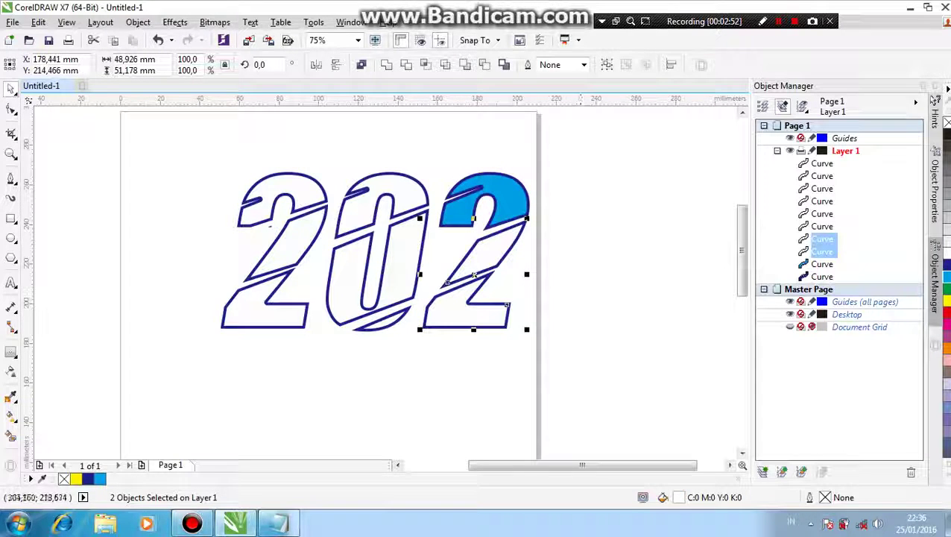
{"action": "left_click", "coordinate": [445, 285]}
{"action": "left_click", "coordinate": [822, 163], "text": "shift"}
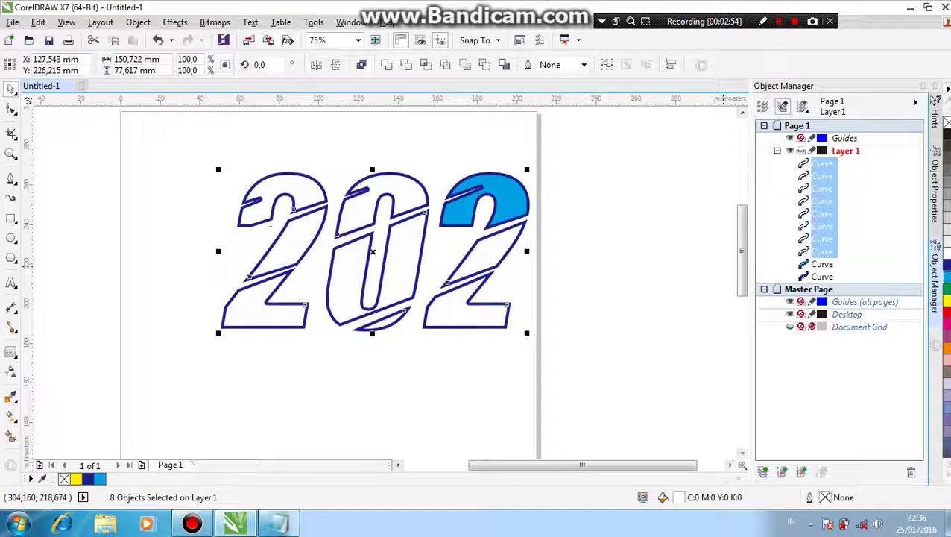
{"action": "left_click", "coordinate": [947, 275]}
{"action": "left_click", "coordinate": [653, 249]}
Apply a linear transparency fading downward on the first 2's upper piece, with its start point pulled above the digit.
{"action": "left_click", "coordinate": [269, 224]}
{"action": "scroll", "coordinate": [270, 224], "scroll_direction": "up", "scroll_amount": 2}
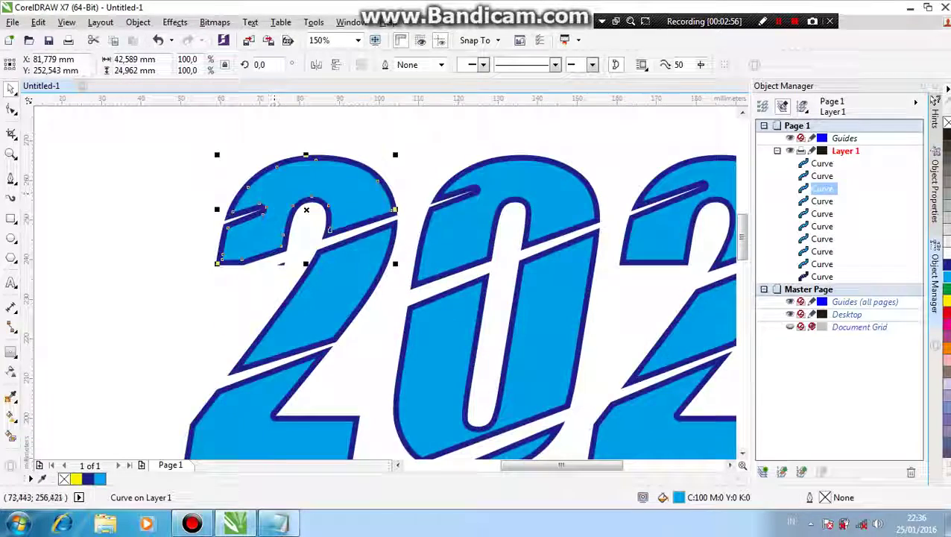
{"action": "left_click", "coordinate": [11, 371]}
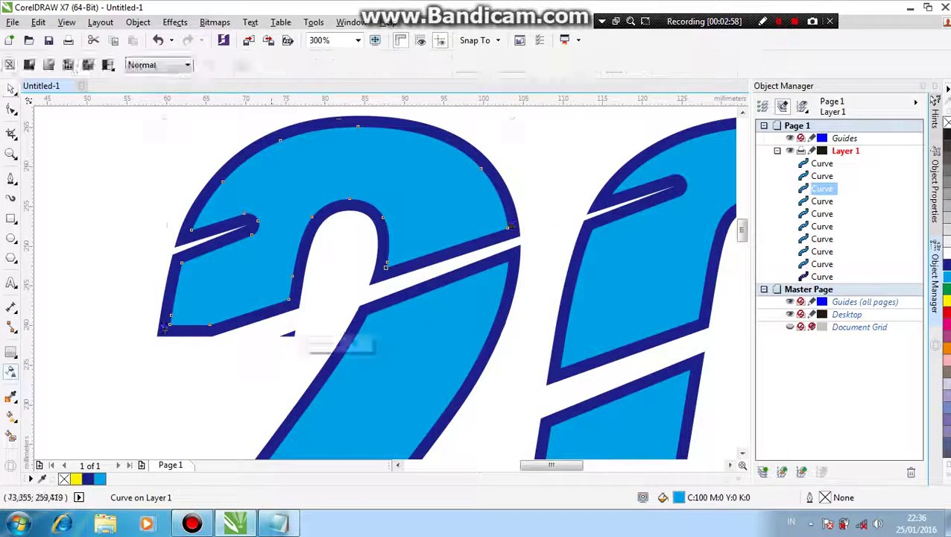
{"action": "left_click_drag", "start_coordinate": [230, 133], "coordinate": [299, 291]}
{"action": "scroll", "coordinate": [344, 287], "scroll_direction": "down", "scroll_amount": 2}
{"action": "scroll", "coordinate": [322, 263], "scroll_direction": "up", "scroll_amount": 1}
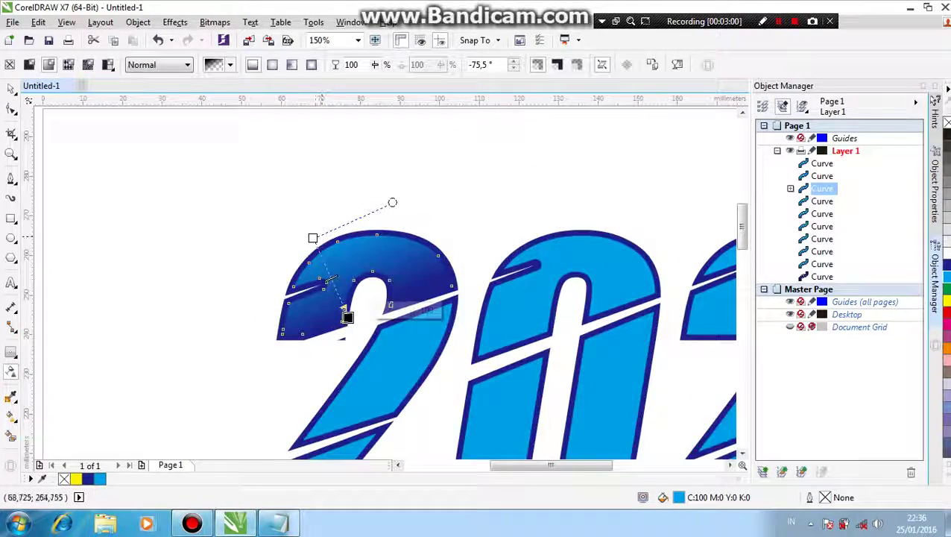
{"action": "left_click_drag", "start_coordinate": [312, 238], "coordinate": [291, 188]}
Apply a downward linear transparency at about -70° to the first 2's diagonal middle piece, extending its start point upward.
{"action": "scroll", "coordinate": [381, 284], "scroll_direction": "down", "scroll_amount": 1}
{"action": "scroll", "coordinate": [378, 301], "scroll_direction": "up", "scroll_amount": 1}
{"action": "scroll", "coordinate": [379, 302], "scroll_direction": "up", "scroll_amount": 2}
{"action": "left_click", "coordinate": [410, 331]}
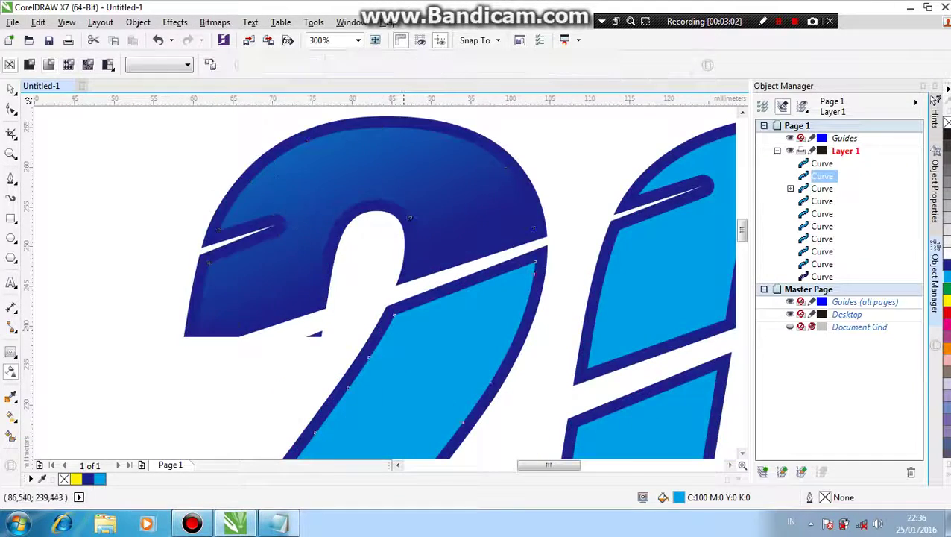
{"action": "scroll", "coordinate": [403, 239], "scroll_direction": "down", "scroll_amount": 2}
{"action": "scroll", "coordinate": [415, 281], "scroll_direction": "up", "scroll_amount": 1}
{"action": "left_click_drag", "start_coordinate": [363, 202], "coordinate": [333, 150]}
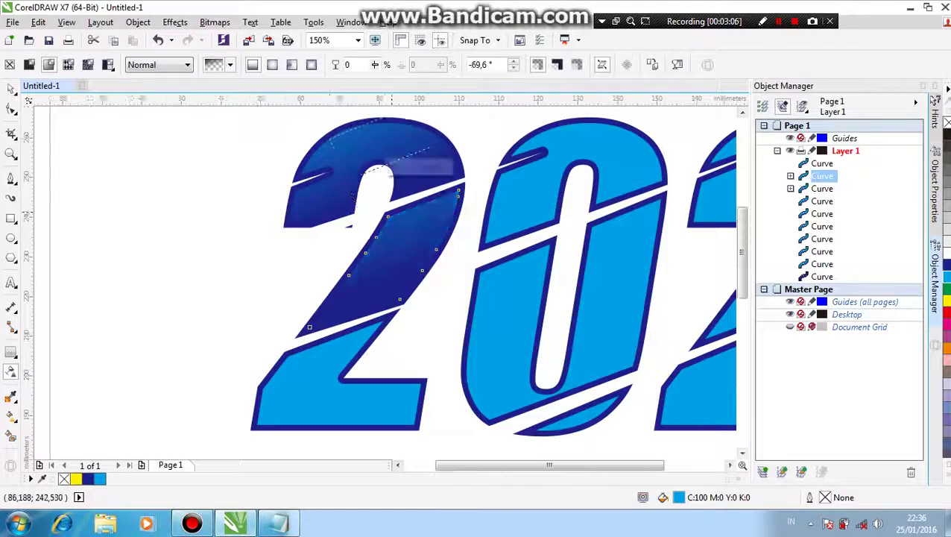
Apply a downward linear transparency at about -73° to the first 2's bottom piece, with its start point above the piece.
{"action": "scroll", "coordinate": [365, 291], "scroll_direction": "down", "scroll_amount": 1}
{"action": "left_click", "coordinate": [362, 290]}
{"action": "scroll", "coordinate": [363, 291], "scroll_direction": "up", "scroll_amount": 1}
{"action": "left_click_drag", "start_coordinate": [319, 253], "coordinate": [356, 333]}
{"action": "left_click_drag", "start_coordinate": [319, 253], "coordinate": [295, 210]}
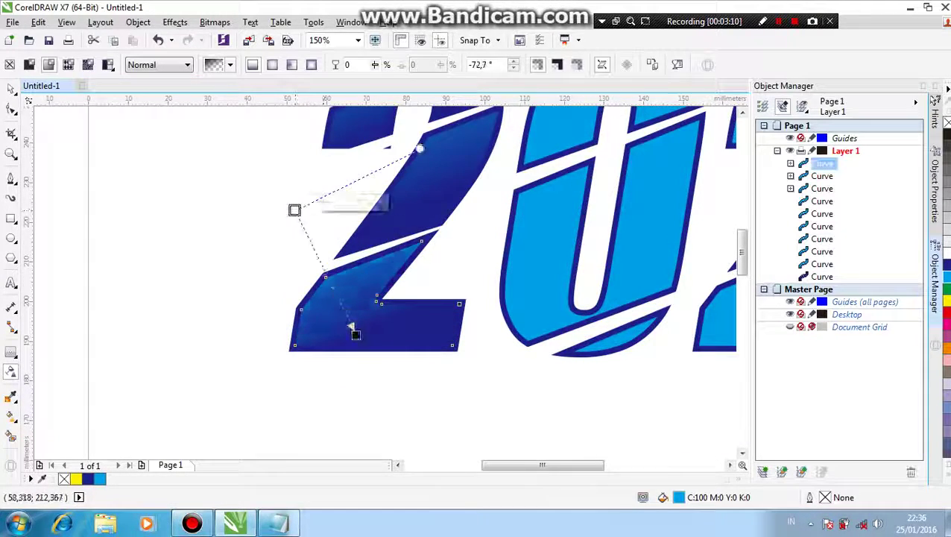
Apply downward linear transparencies to the upper, middle and bottom pieces of the 0.
{"action": "scroll", "coordinate": [327, 261], "scroll_direction": "down", "scroll_amount": 1}
{"action": "left_click", "coordinate": [429, 258]}
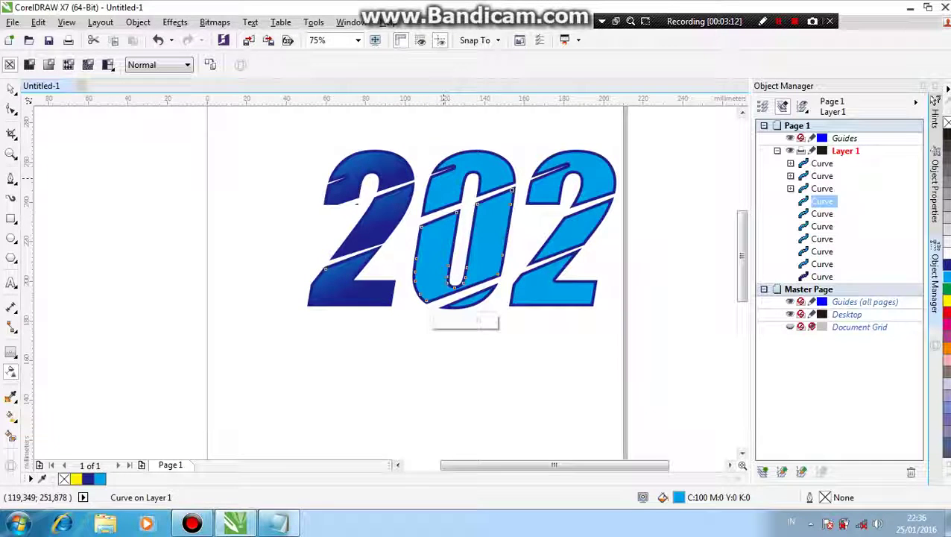
{"action": "left_click", "coordinate": [441, 179]}
{"action": "left_click_drag", "start_coordinate": [425, 126], "coordinate": [462, 274]}
{"action": "left_click", "coordinate": [441, 237]}
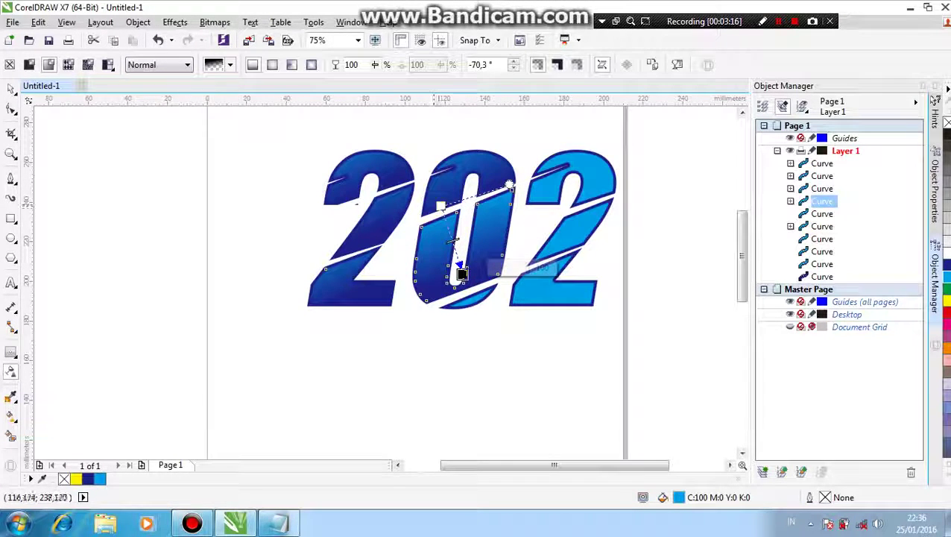
{"action": "left_click", "coordinate": [461, 303]}
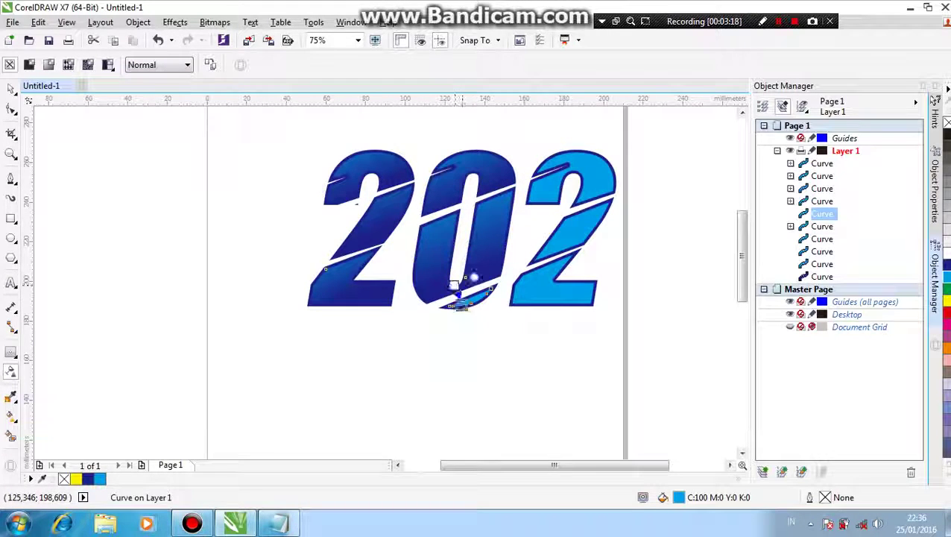
{"action": "left_click_drag", "start_coordinate": [461, 305], "coordinate": [466, 304]}
Apply downward linear transparencies to the last 2's three pieces, setting the bottom piece's angle to about -74°.
{"action": "left_click", "coordinate": [549, 170]}
{"action": "left_click_drag", "start_coordinate": [534, 125], "coordinate": [545, 304]}
{"action": "left_click", "coordinate": [556, 211]}
{"action": "left_click", "coordinate": [541, 281]}
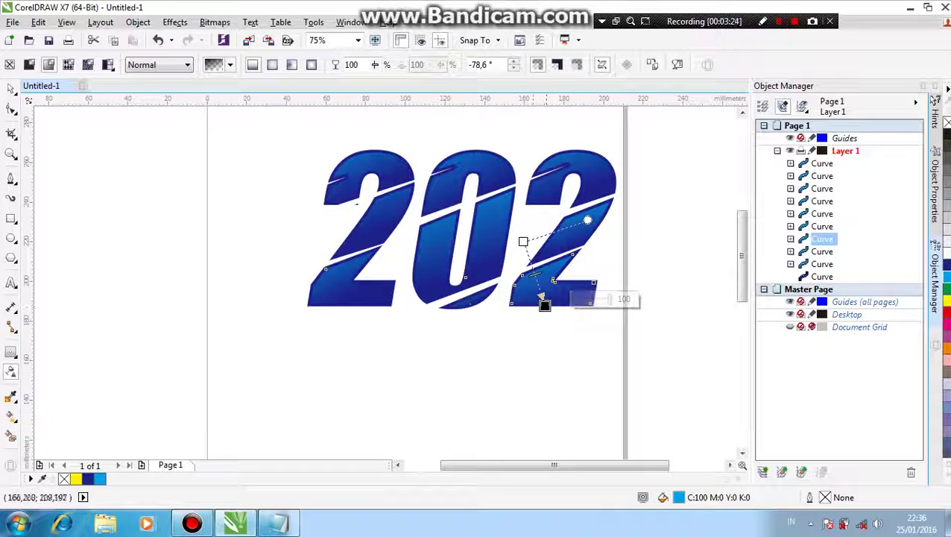
{"action": "left_click_drag", "start_coordinate": [522, 242], "coordinate": [509, 230]}
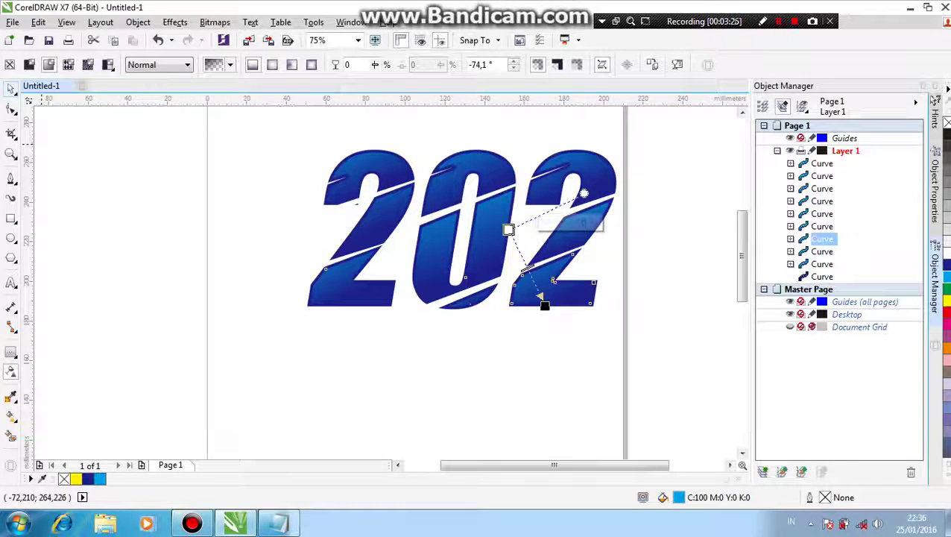
Add an outside contour of about 3.1 mm around the dark blue base shape of the 202.
{"action": "left_click", "coordinate": [10, 88]}
{"action": "left_click", "coordinate": [228, 137]}
{"action": "scroll", "coordinate": [423, 212], "scroll_direction": "down", "scroll_amount": 1}
{"action": "scroll", "coordinate": [479, 187], "scroll_direction": "up", "scroll_amount": 2}
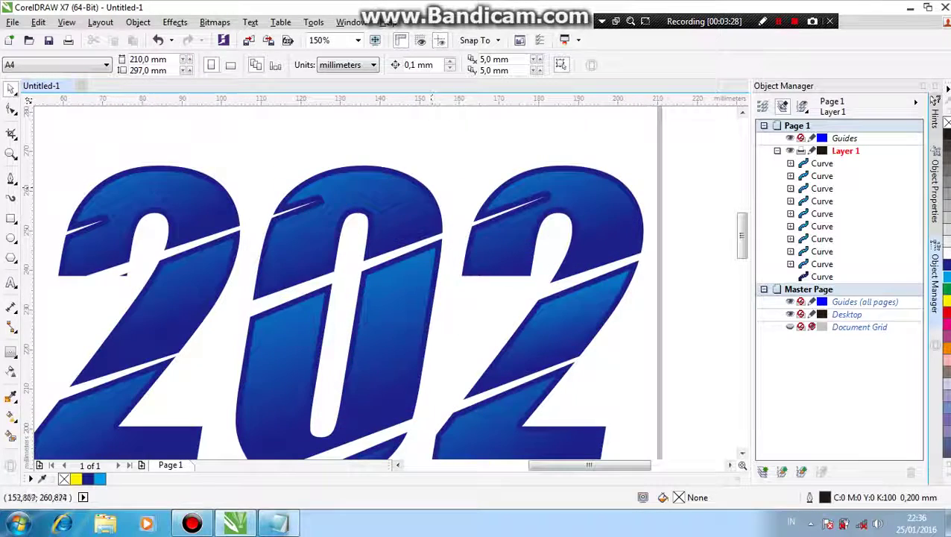
{"action": "left_click", "coordinate": [123, 274]}
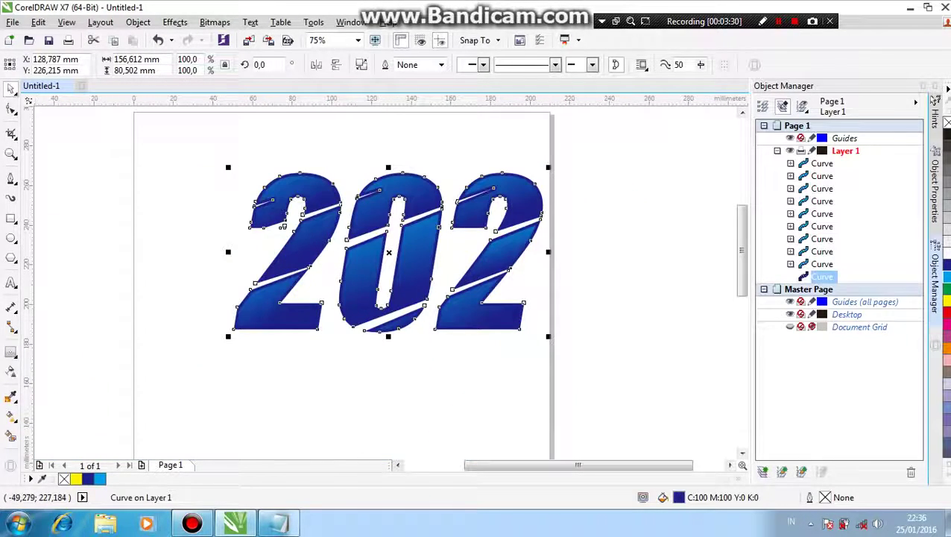
{"action": "left_click", "coordinate": [11, 351]}
{"action": "scroll", "coordinate": [233, 323], "scroll_direction": "up", "scroll_amount": 1}
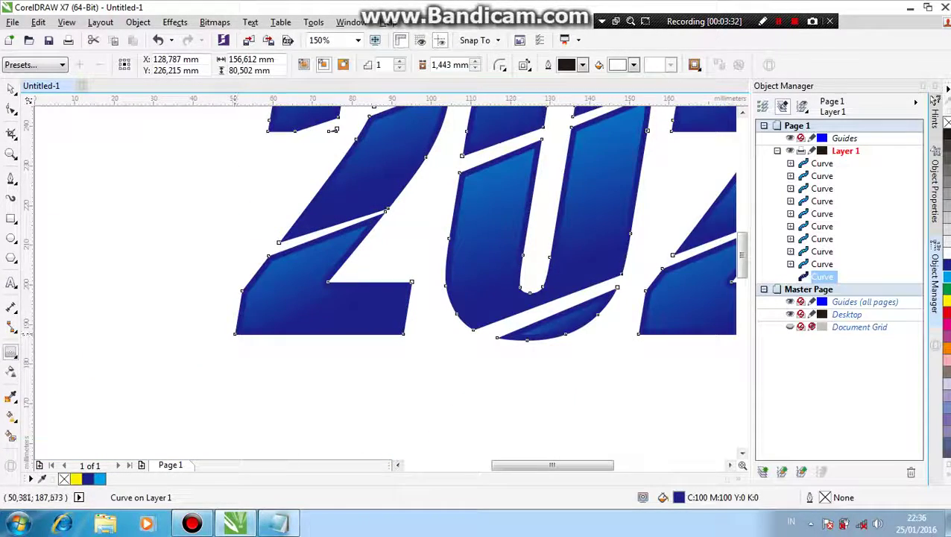
{"action": "mouse_move", "coordinate": [235, 333]}
{"action": "left_mouse_down"}
{"action": "mouse_move", "coordinate": [208, 348]}
{"action": "mouse_move", "coordinate": [222, 341]}
{"action": "left_mouse_up"}
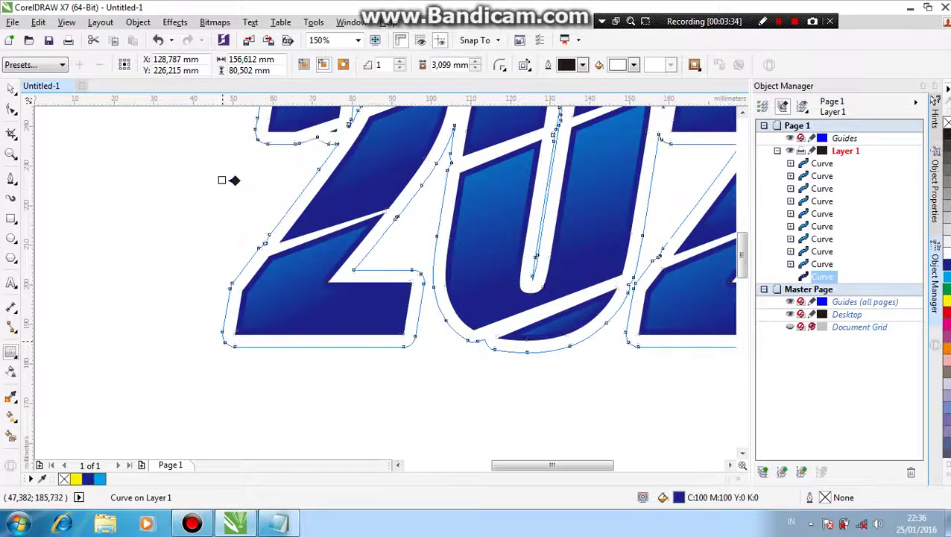
{"action": "scroll", "coordinate": [237, 256], "scroll_direction": "down", "scroll_amount": 2}
{"action": "key", "text": "space"}
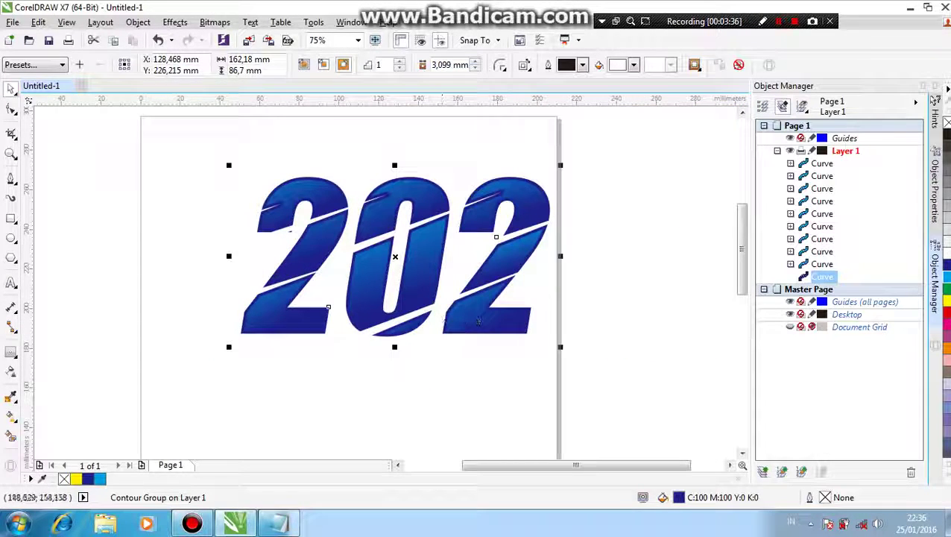
Break the contour group around the 202 apart into separate curves.
{"action": "left_click", "coordinate": [278, 523]}
{"action": "left_click", "coordinate": [180, 398]}
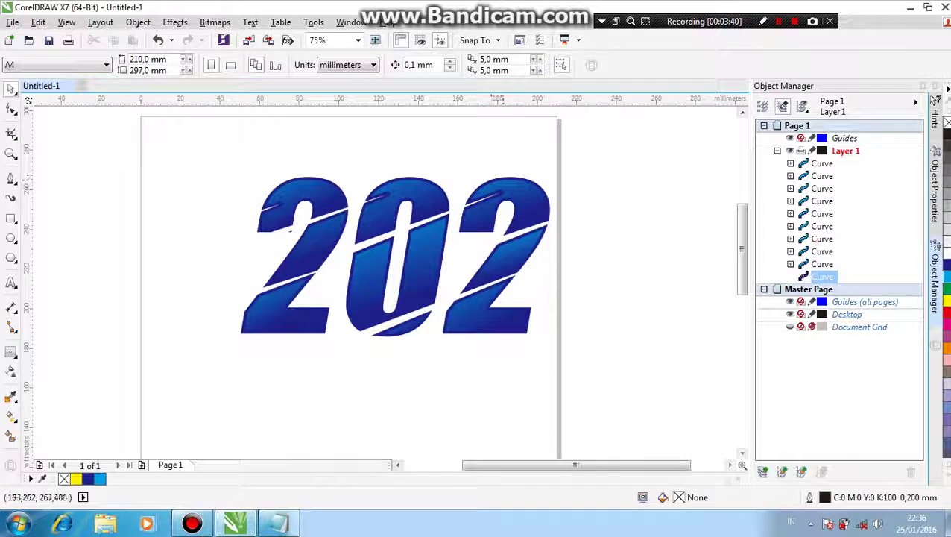
{"action": "left_click", "coordinate": [504, 177]}
{"action": "left_click", "coordinate": [504, 177]}
{"action": "key", "text": "ctrl+k"}
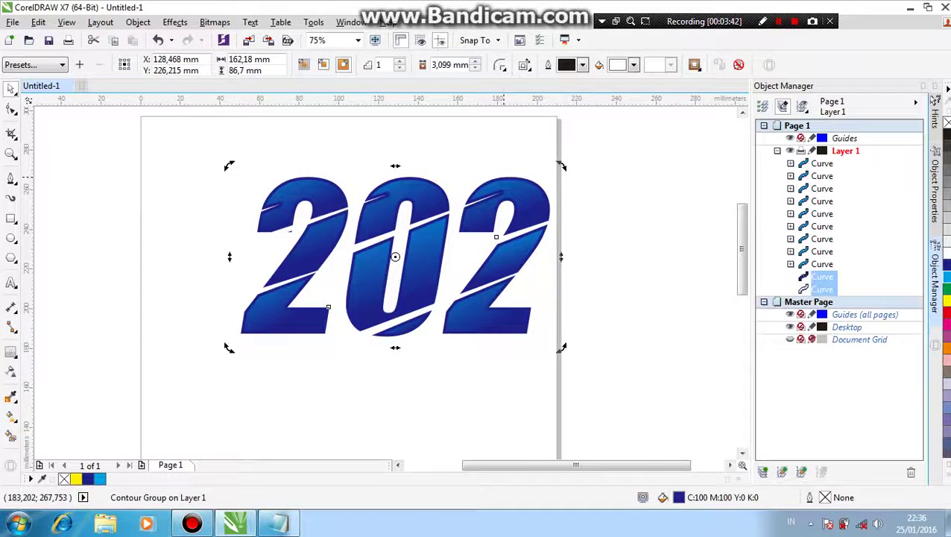
Fill the separated contour shape behind the 202 with yellow.
{"action": "left_click", "coordinate": [503, 153]}
{"action": "left_click_drag", "start_coordinate": [499, 179], "coordinate": [513, 150]}
{"action": "key", "text": "ctrl+z"}
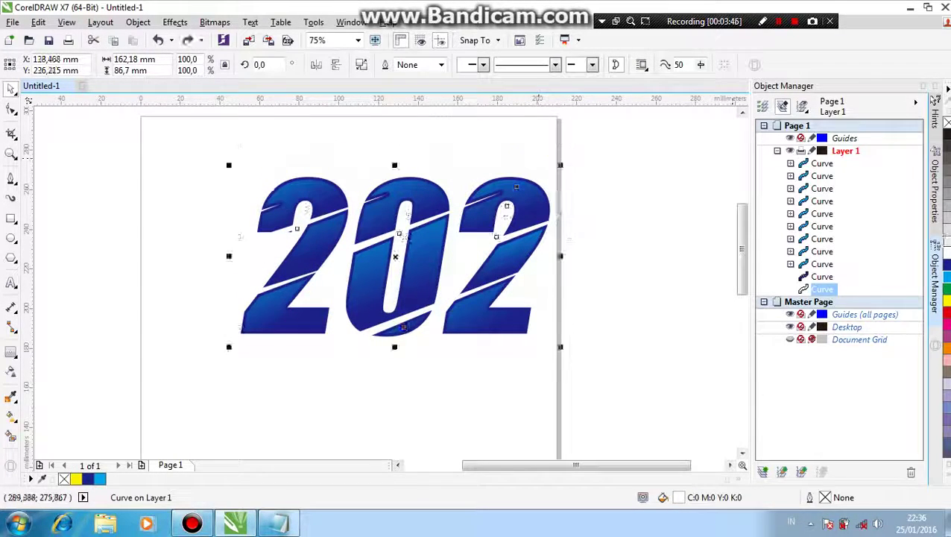
{"action": "left_click", "coordinate": [76, 478]}
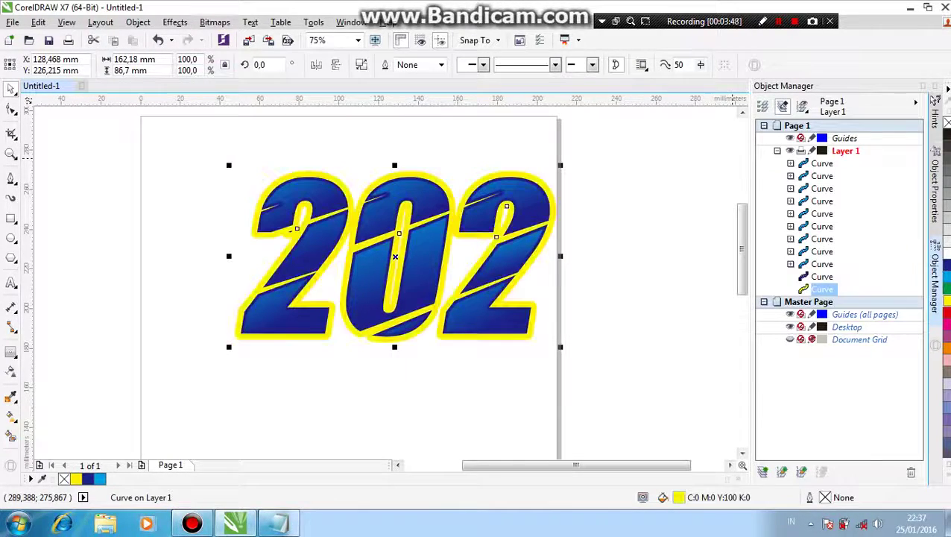
Add an outside contour of about 4.9 mm around the yellow outline shape.
{"action": "scroll", "coordinate": [261, 187], "scroll_direction": "up", "scroll_amount": 1}
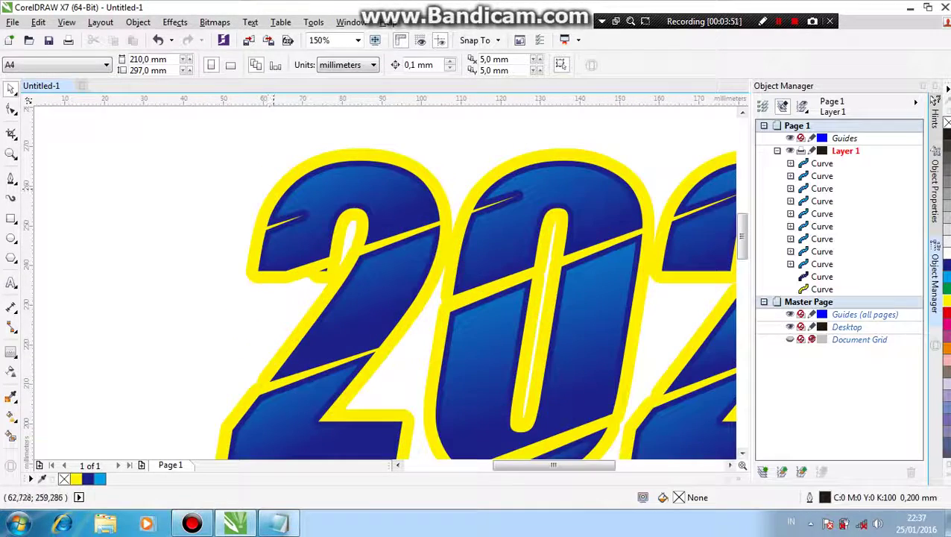
{"action": "scroll", "coordinate": [277, 181], "scroll_direction": "down", "scroll_amount": 1}
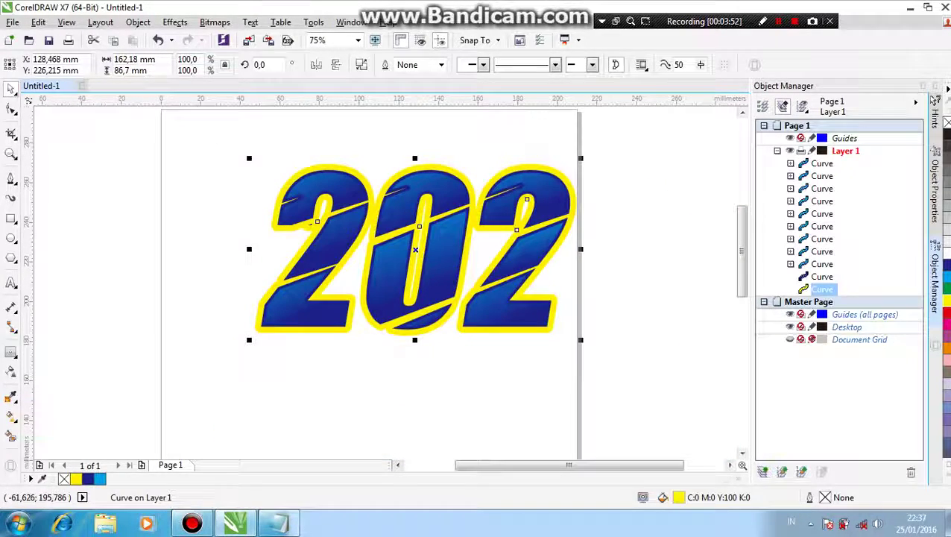
{"action": "left_click", "coordinate": [11, 352]}
{"action": "scroll", "coordinate": [443, 210], "scroll_direction": "up", "scroll_amount": 1}
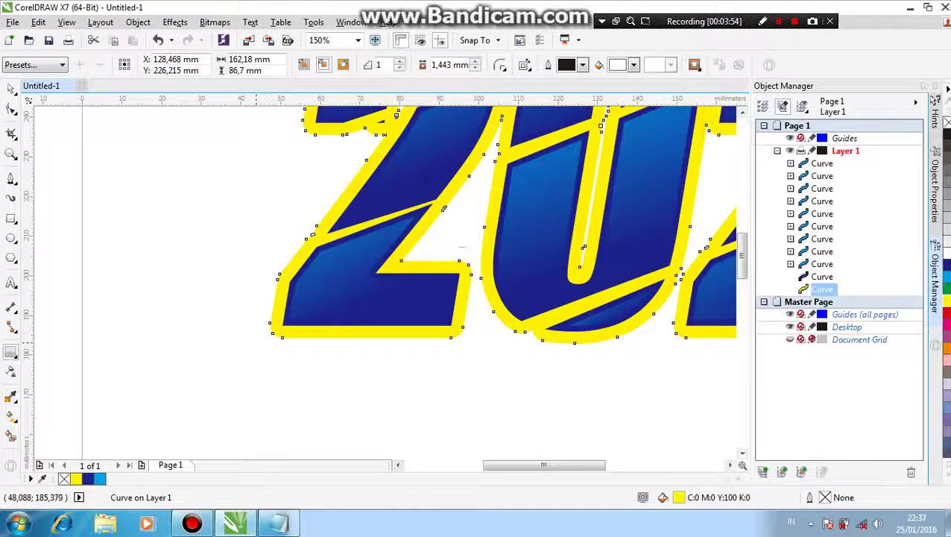
{"action": "left_click_drag", "start_coordinate": [444, 210], "coordinate": [263, 170]}
{"action": "scroll", "coordinate": [263, 170], "scroll_direction": "down", "scroll_amount": 1}
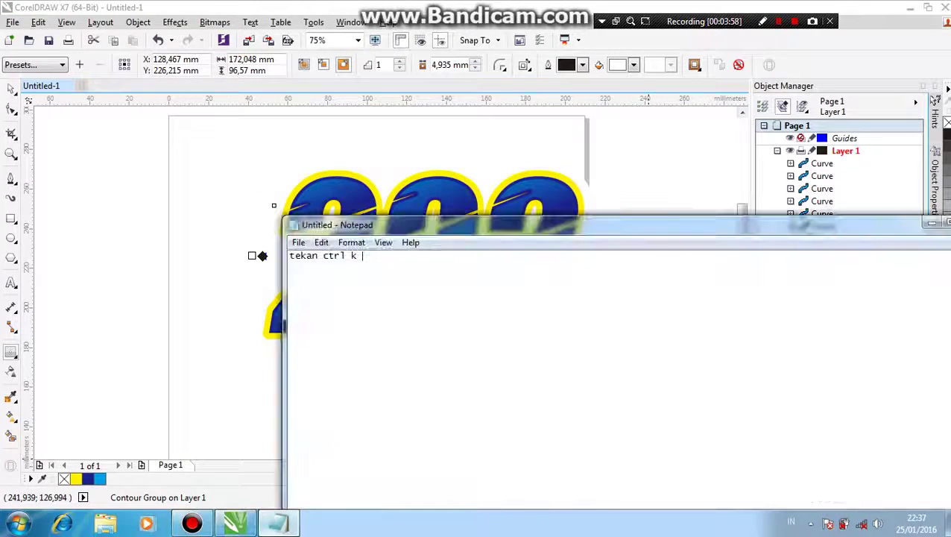
Break the contour apart from the yellow outline shape.
{"action": "key", "text": "alt+Tab"}
{"action": "key", "text": "alt+Tab"}
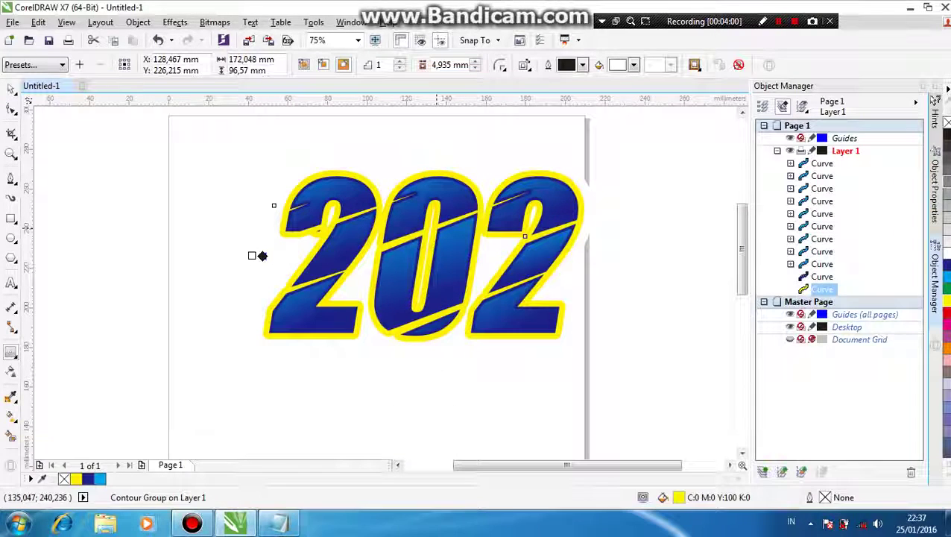
{"action": "key", "text": "ctrl+k"}
Fill the outermost contour shape with rich black, C:100 M:100 Y:100 K:100.
{"action": "left_click", "coordinate": [823, 302]}
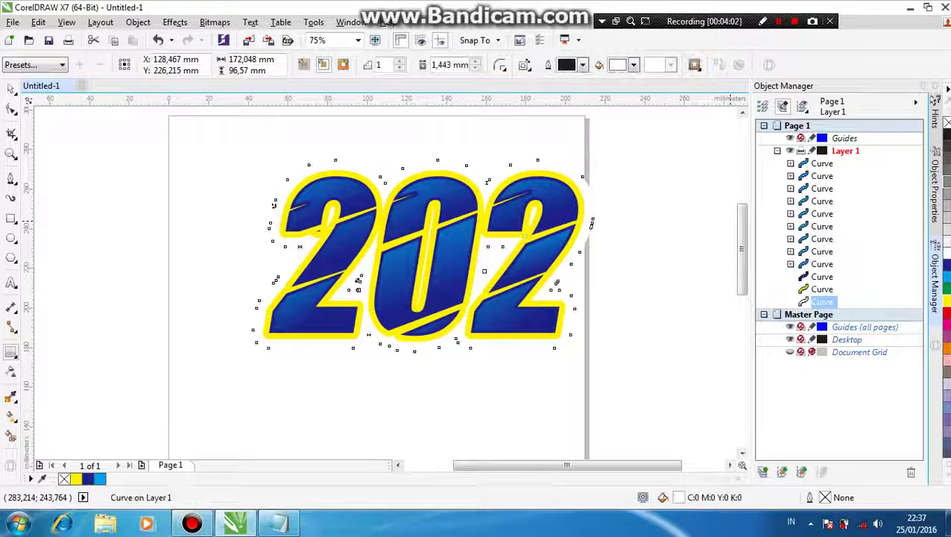
{"action": "left_click", "coordinate": [947, 135]}
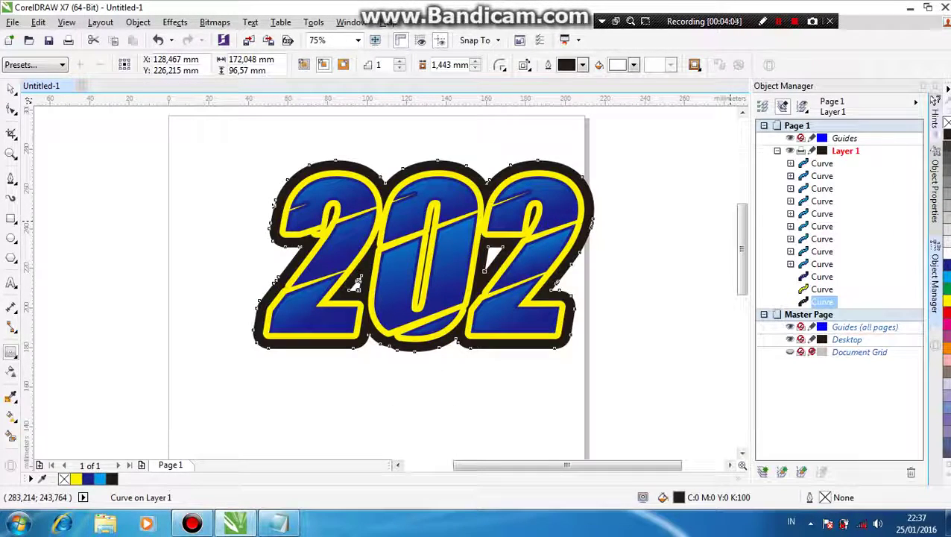
{"action": "left_click", "coordinate": [946, 472]}
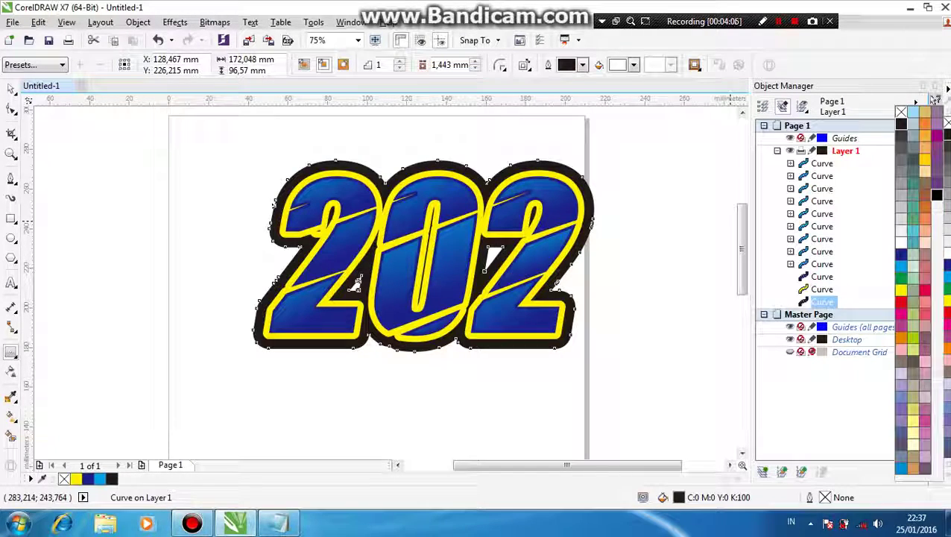
{"action": "left_click", "coordinate": [937, 195]}
{"action": "left_click", "coordinate": [934, 101]}
{"action": "left_click", "coordinate": [10, 89]}
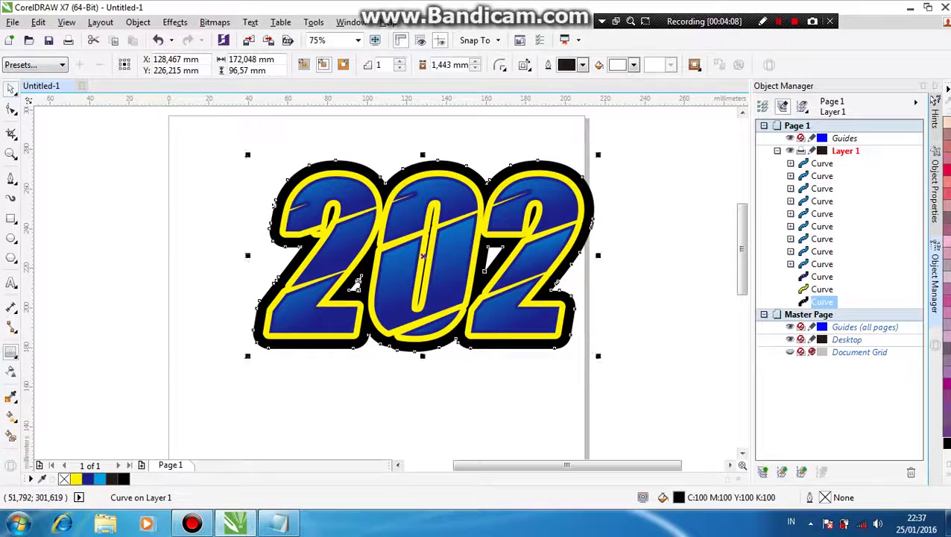
{"action": "left_click", "coordinate": [237, 179]}
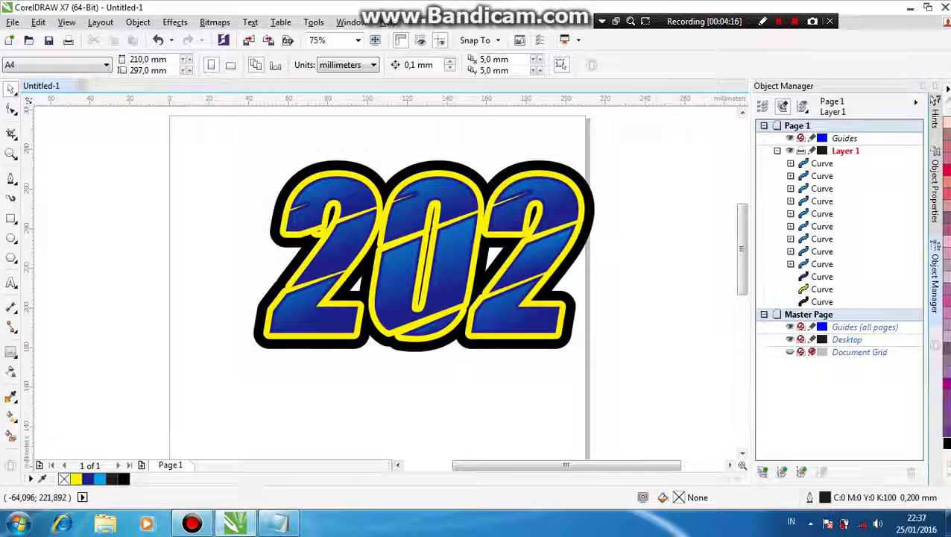
Add the artistic text "penvector.com" below the 202.
{"action": "left_click", "coordinate": [11, 282]}
{"action": "left_click", "coordinate": [287, 407]}
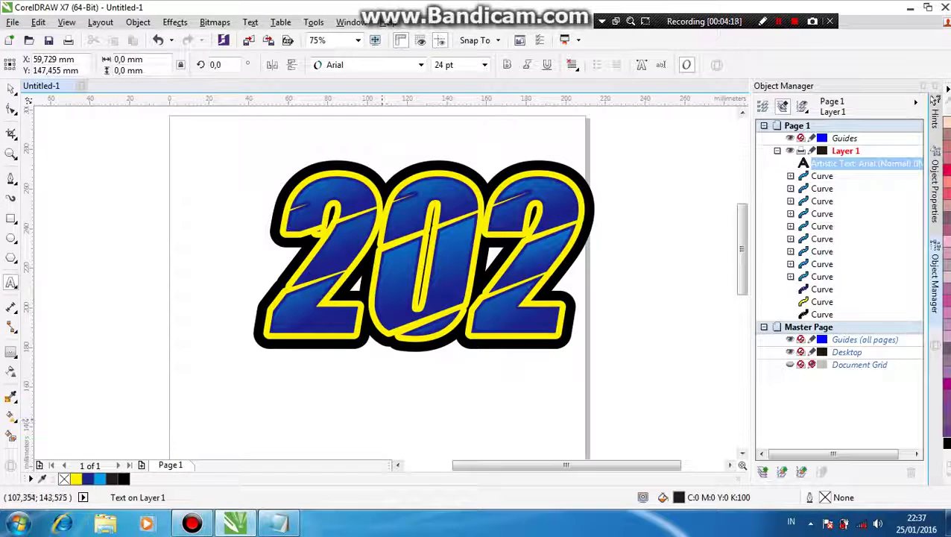
{"action": "type", "text": "pe"}
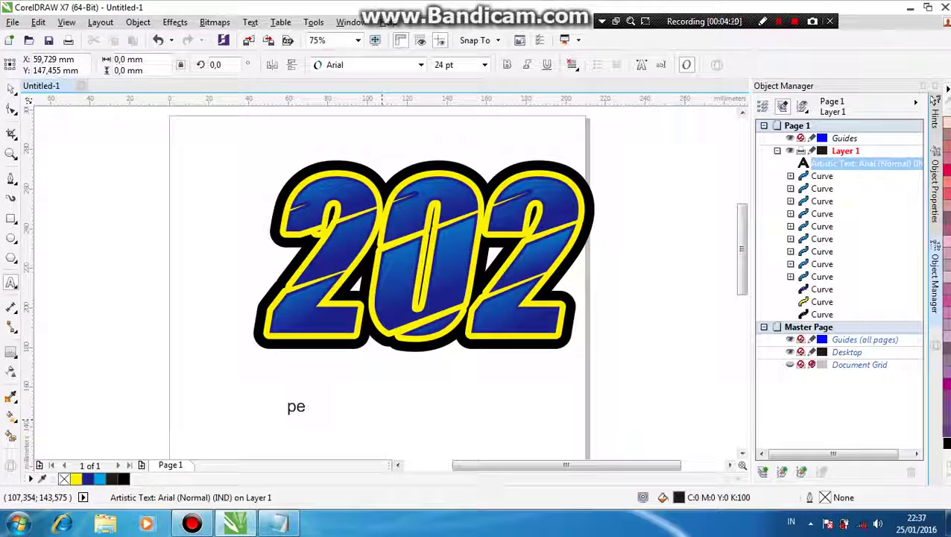
{"action": "type", "text": "nvector"}
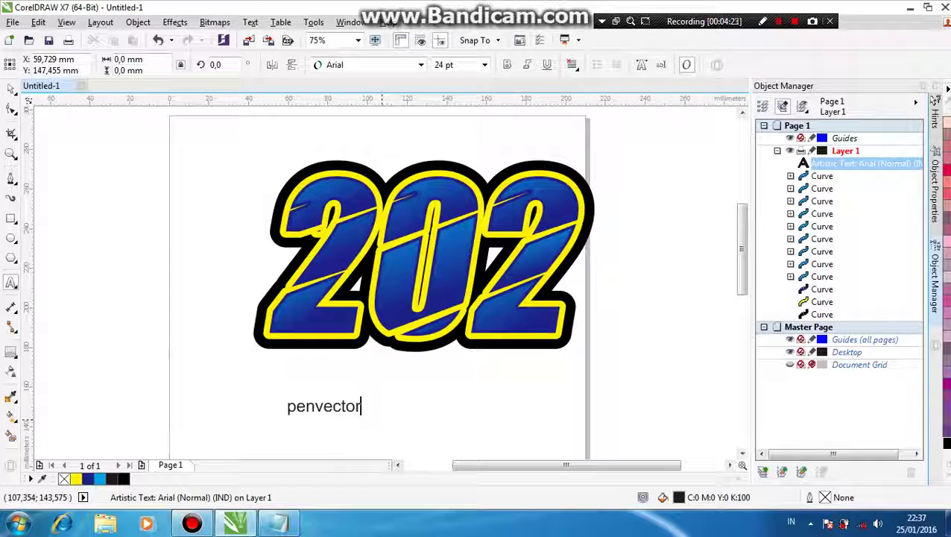
{"action": "type", "text": ".com"}
{"action": "left_click", "coordinate": [10, 88]}
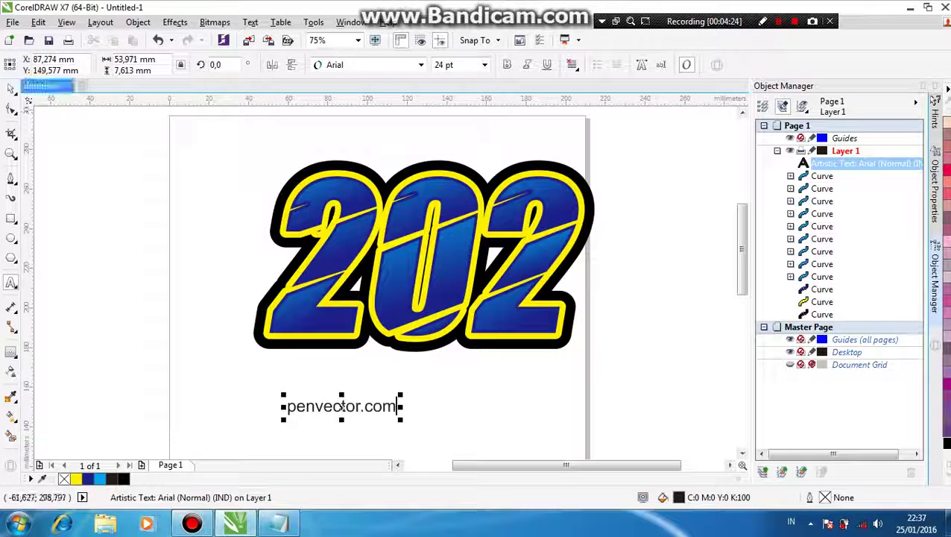
Set the penvector.com text in Impact and enlarge it to about 83.5 pt, overlapping the lower edge of the 202.
{"action": "left_click", "coordinate": [421, 65]}
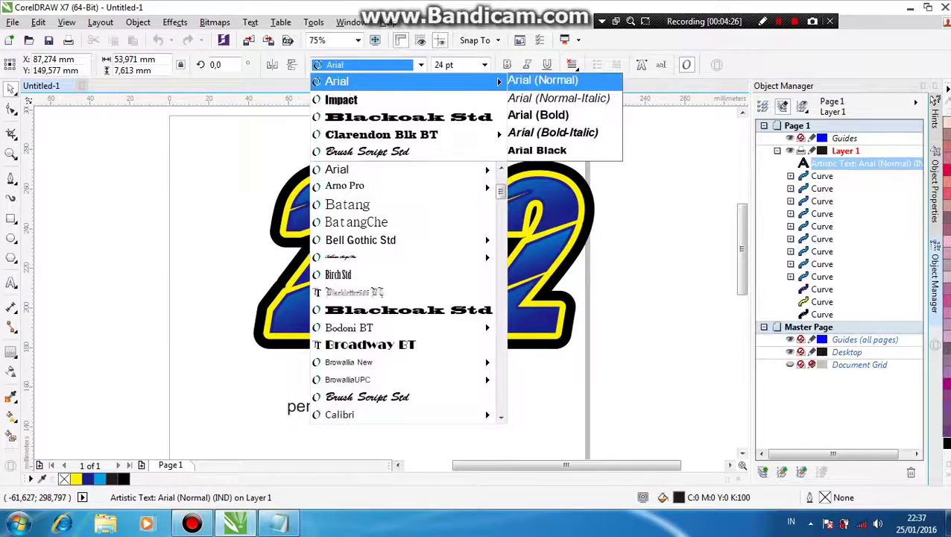
{"action": "left_click", "coordinate": [339, 100]}
{"action": "left_click_drag", "start_coordinate": [396, 393], "coordinate": [562, 333]}
{"action": "scroll", "coordinate": [453, 247], "scroll_direction": "down", "scroll_amount": 1}
{"action": "scroll", "coordinate": [506, 298], "scroll_direction": "up", "scroll_amount": 1}
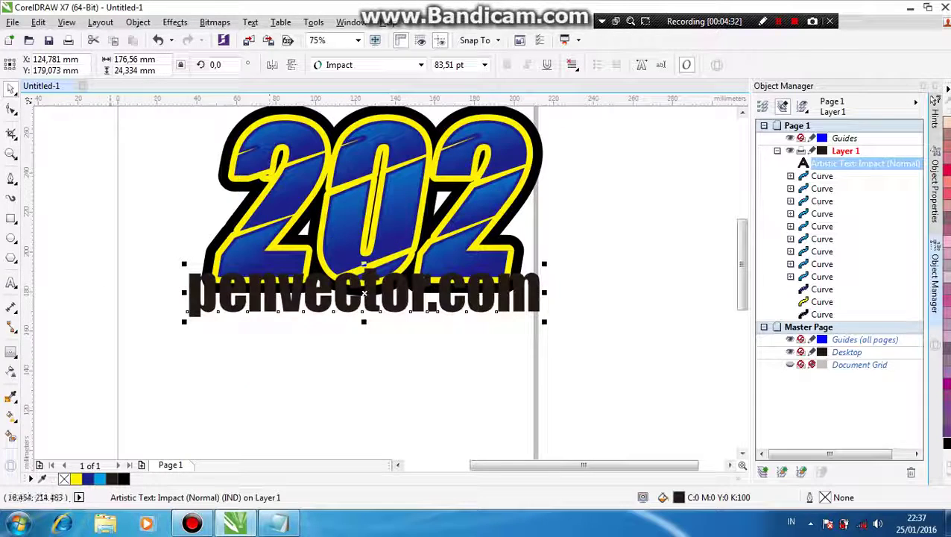
Start an Envelope on the penvector.com text and delete the middle nodes on its left and right sides.
{"action": "left_click", "coordinate": [11, 352]}
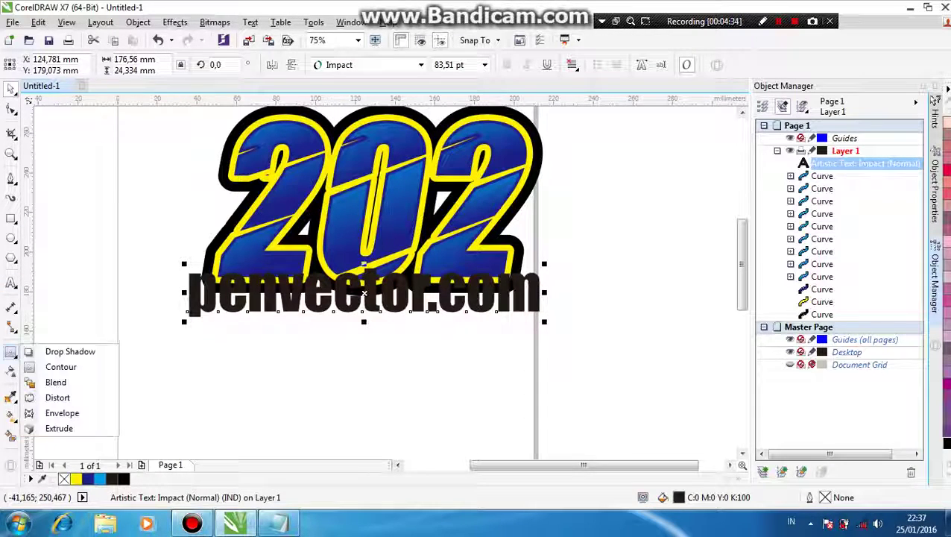
{"action": "left_click", "coordinate": [59, 413]}
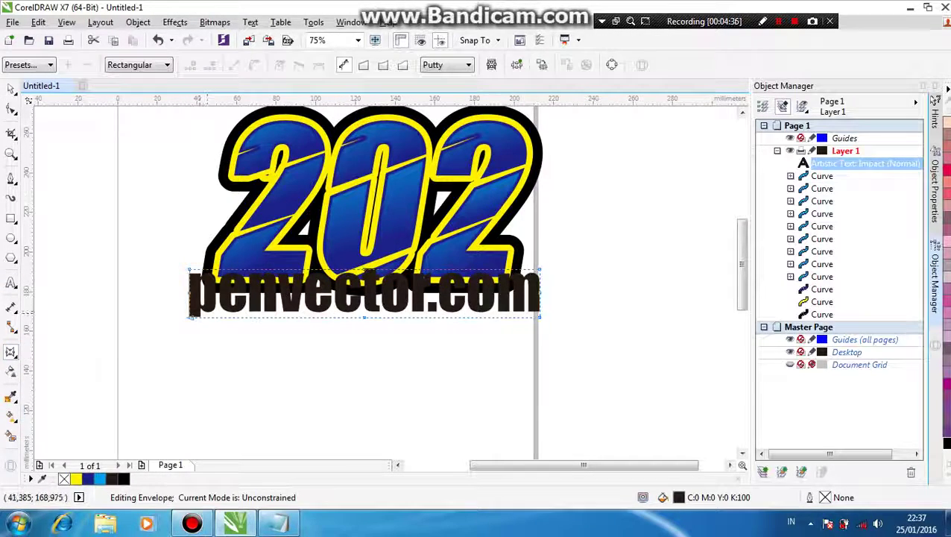
{"action": "left_click_drag", "start_coordinate": [501, 302], "coordinate": [557, 298]}
{"action": "key", "text": "Delete"}
Delete the middle nodes on the envelope's upper and lower edges, leaving only the corner nodes.
{"action": "left_click_drag", "start_coordinate": [336, 350], "coordinate": [377, 237]}
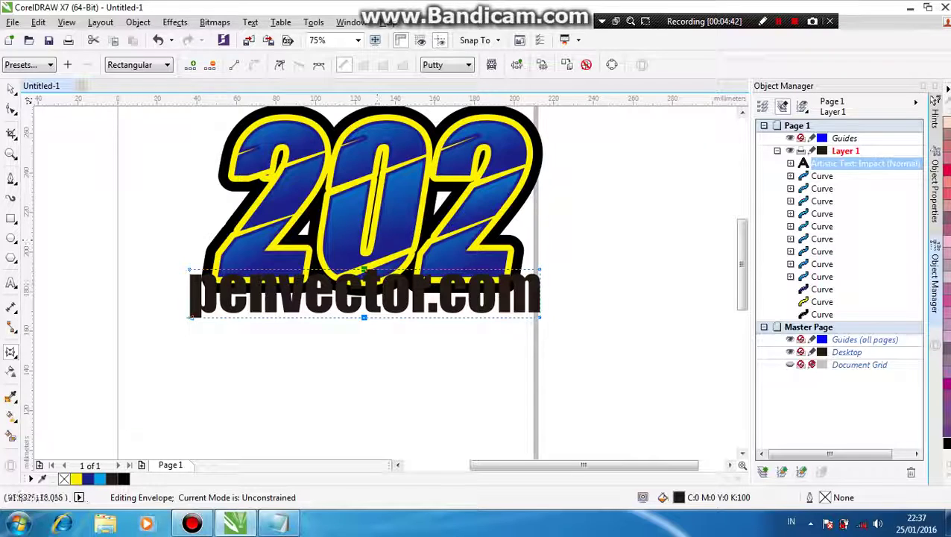
{"action": "mouse_move", "coordinate": [278, 526]}
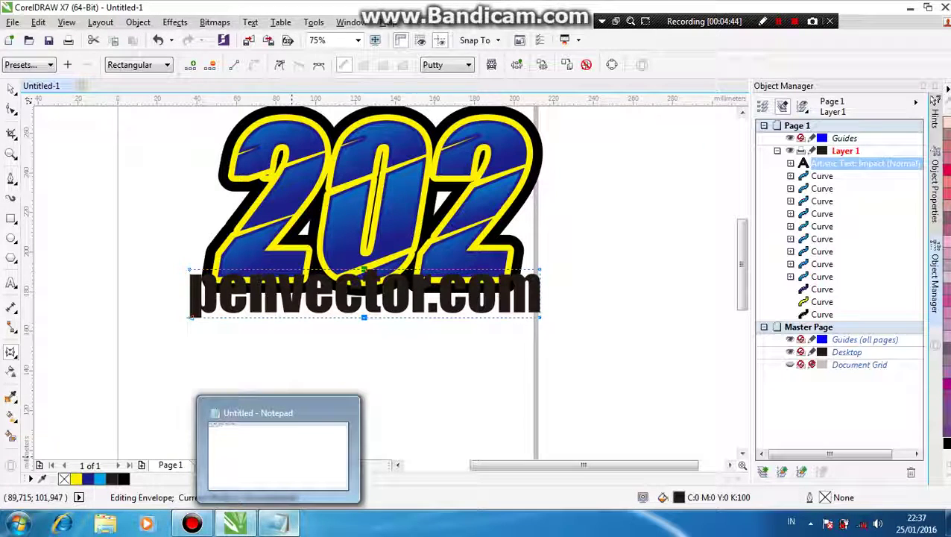
{"action": "key", "text": "Delete"}
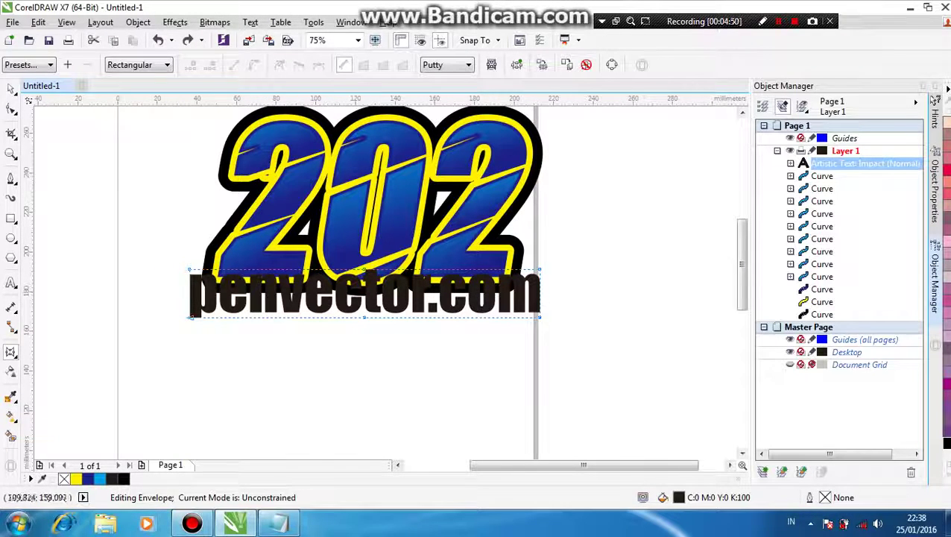
{"action": "left_click_drag", "start_coordinate": [390, 348], "coordinate": [394, 348]}
{"action": "right_click", "coordinate": [365, 271]}
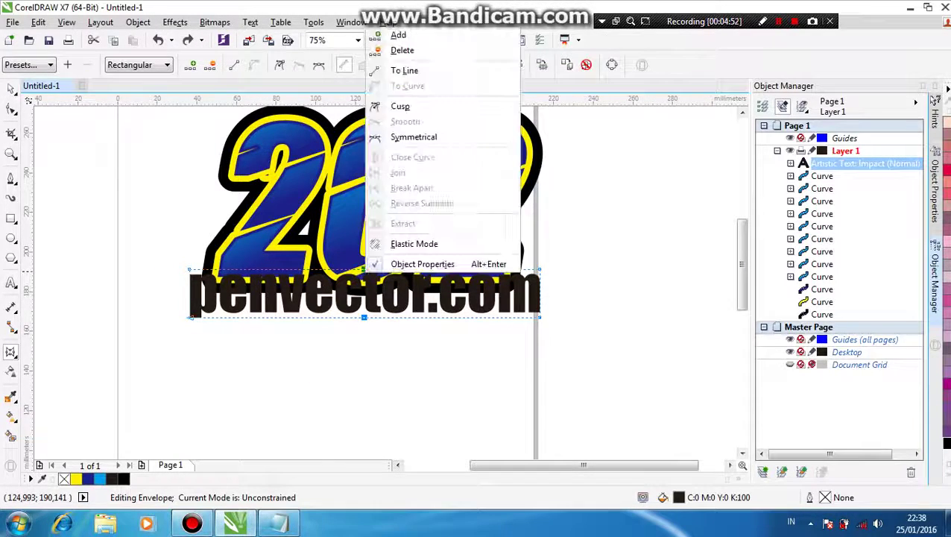
{"action": "left_click", "coordinate": [403, 50]}
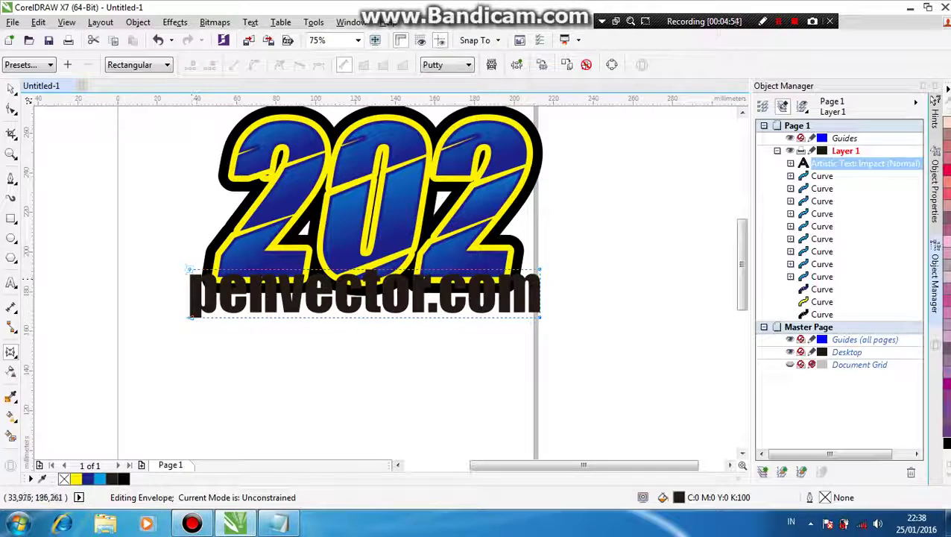
Convert the upper, lower, left and right envelope edges of the penvector.com text to straight lines.
{"action": "right_click", "coordinate": [270, 270]}
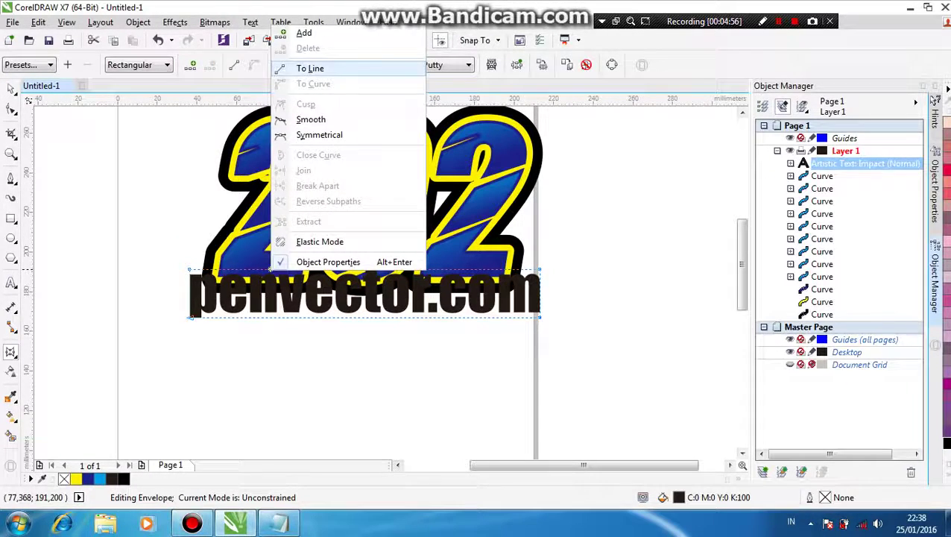
{"action": "left_click", "coordinate": [310, 67]}
{"action": "right_click", "coordinate": [326, 317]}
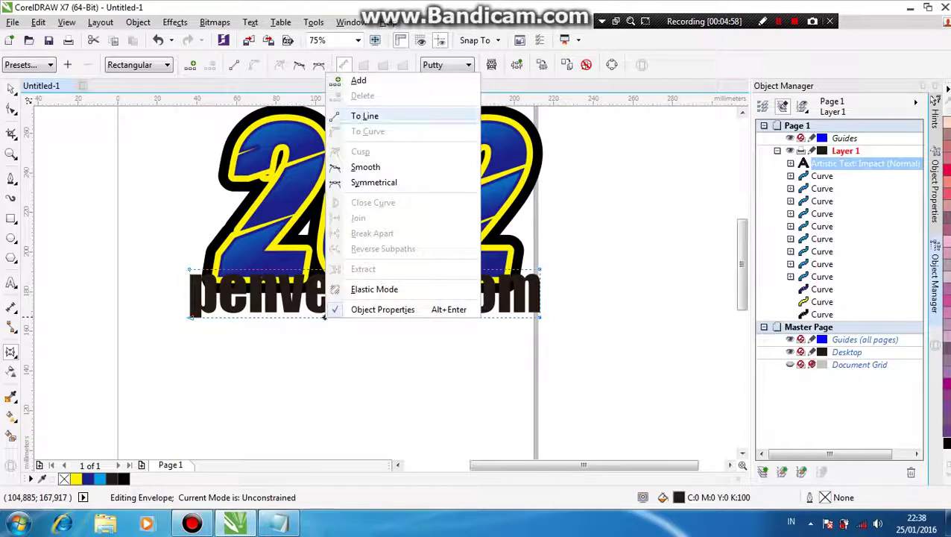
{"action": "left_click", "coordinate": [358, 116]}
{"action": "right_click", "coordinate": [191, 294]}
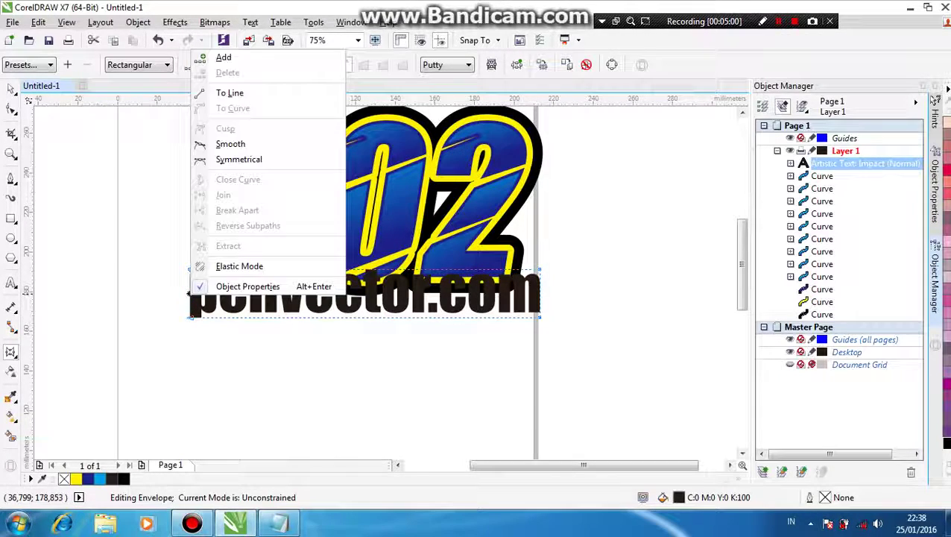
{"action": "left_click", "coordinate": [231, 91]}
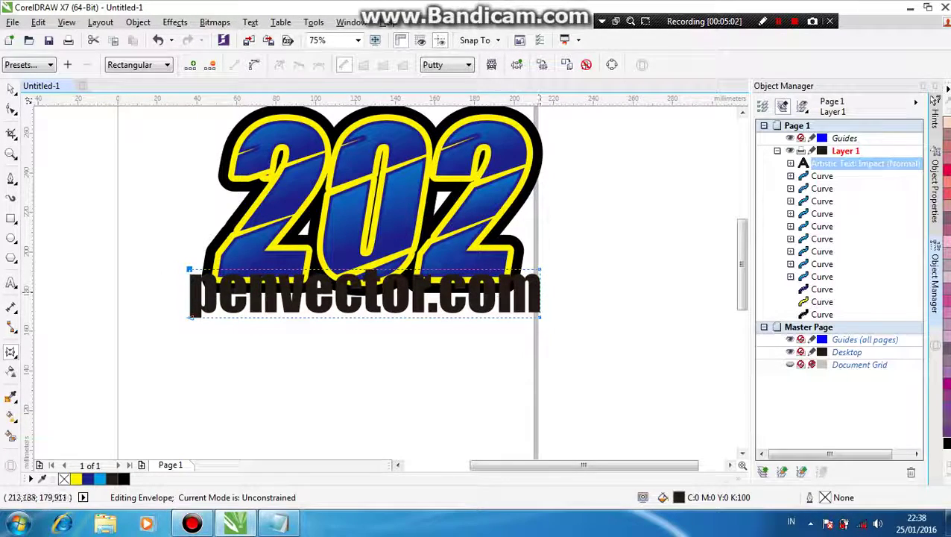
{"action": "right_click", "coordinate": [538, 294]}
{"action": "left_click", "coordinate": [578, 89]}
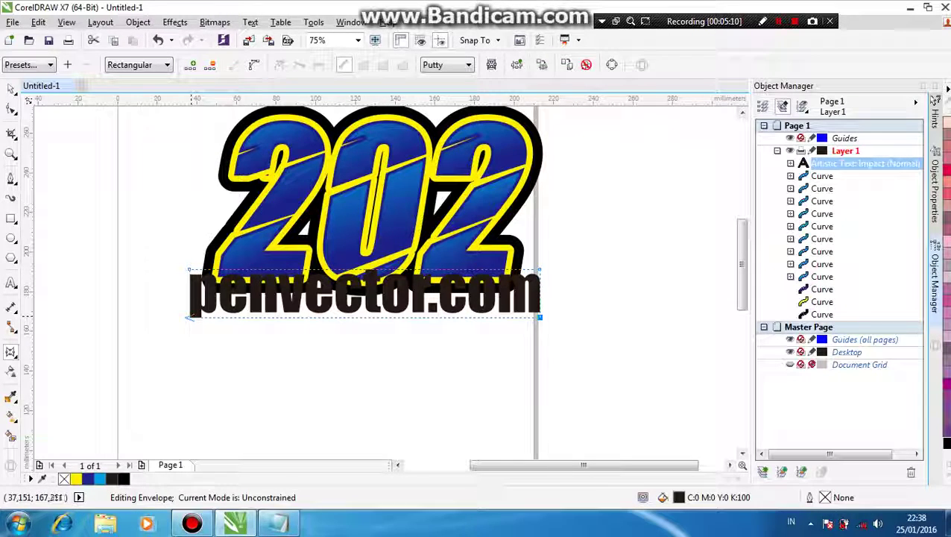
Pull the envelope's lower-left corner down, convert the lower edge to a curve and bow it slightly upward.
{"action": "left_click_drag", "start_coordinate": [190, 317], "coordinate": [191, 360]}
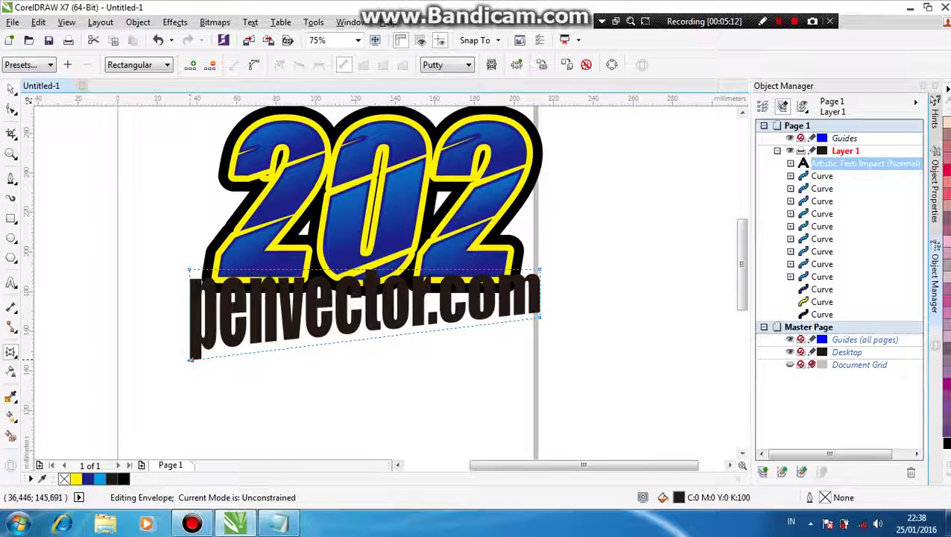
{"action": "right_click", "coordinate": [400, 333]}
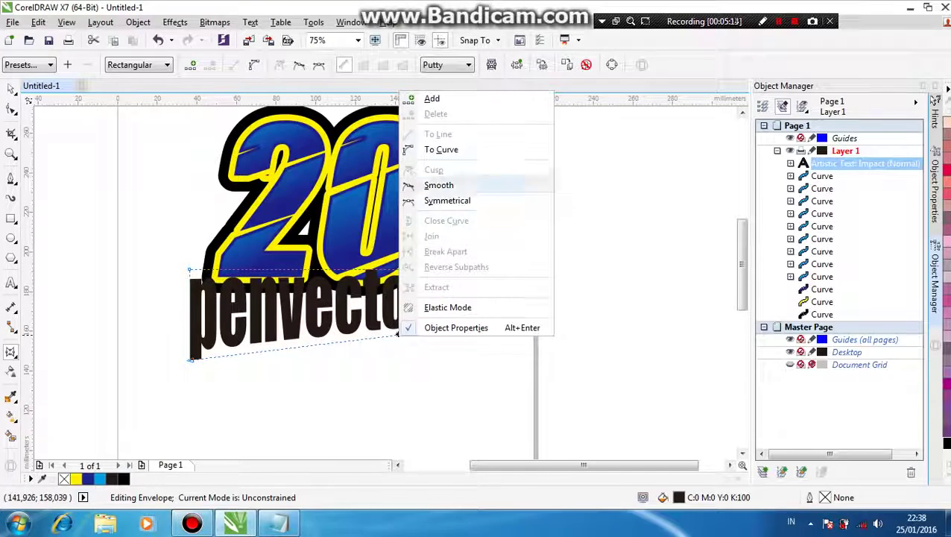
{"action": "left_click", "coordinate": [435, 148]}
{"action": "left_click_drag", "start_coordinate": [384, 337], "coordinate": [382, 327]}
Convert the envelope's upper edge to an upward-bowed curve and stretch the lower-left corner farther down and outward.
{"action": "right_click", "coordinate": [380, 271]}
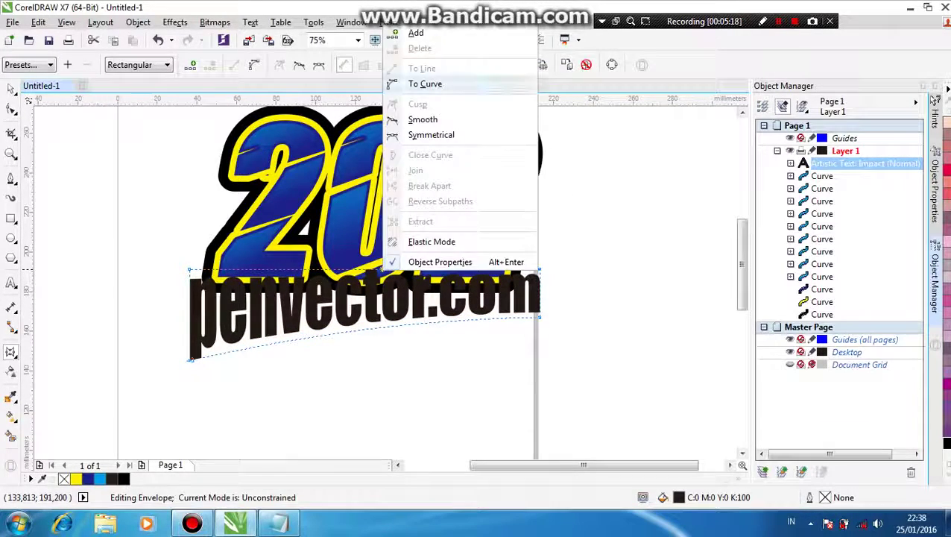
{"action": "left_click", "coordinate": [384, 85]}
{"action": "left_click_drag", "start_coordinate": [378, 266], "coordinate": [377, 255]}
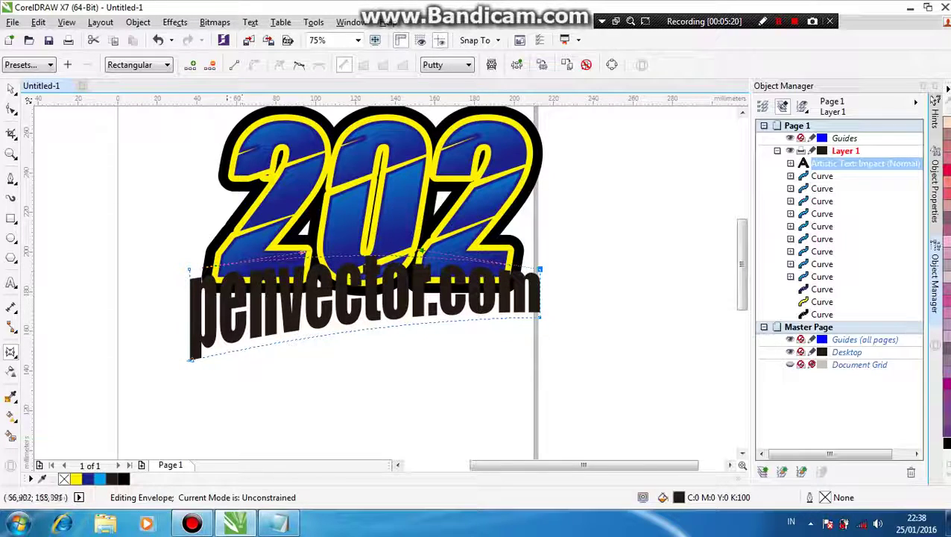
{"action": "left_click_drag", "start_coordinate": [188, 361], "coordinate": [167, 377]}
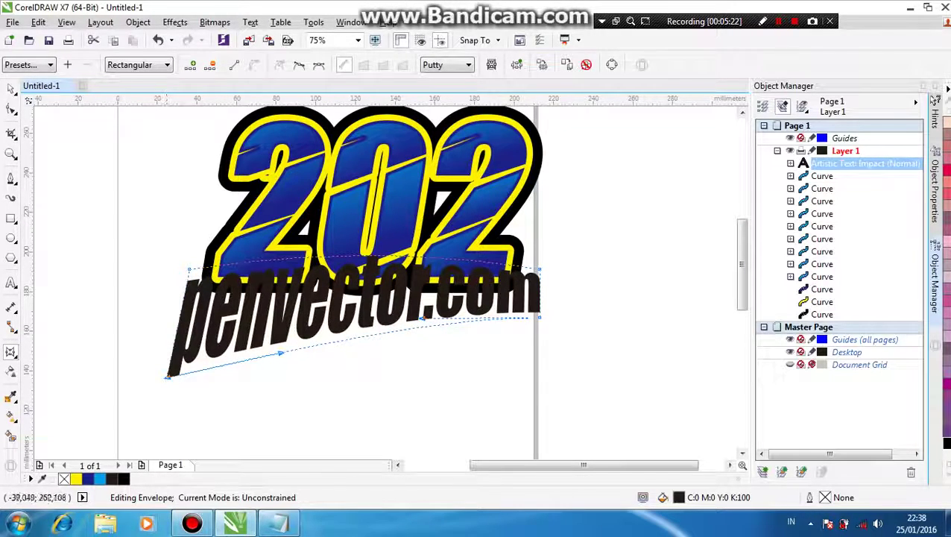
{"action": "left_click", "coordinate": [10, 88]}
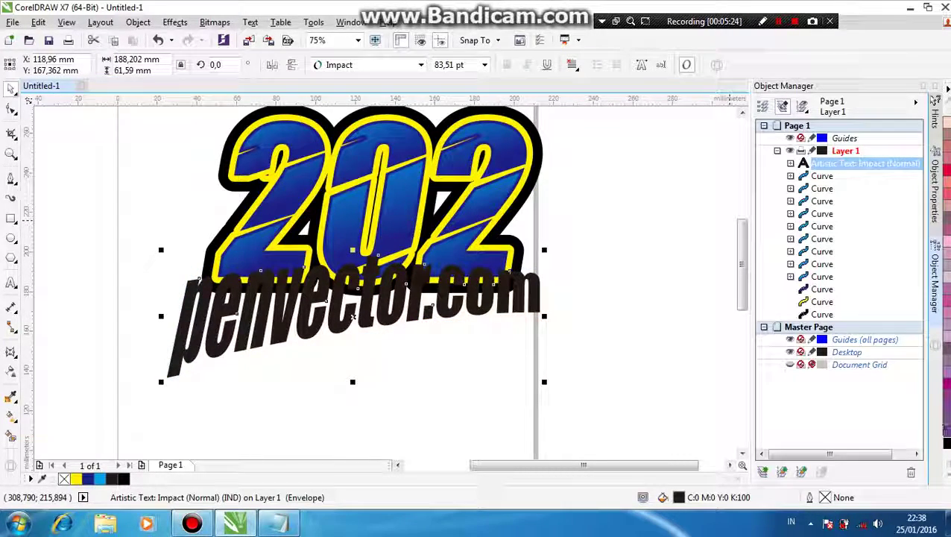
Fill the penvector.com text with yellow (C0 M0 Y100 K0) and deselect it.
{"action": "left_click", "coordinate": [944, 458]}
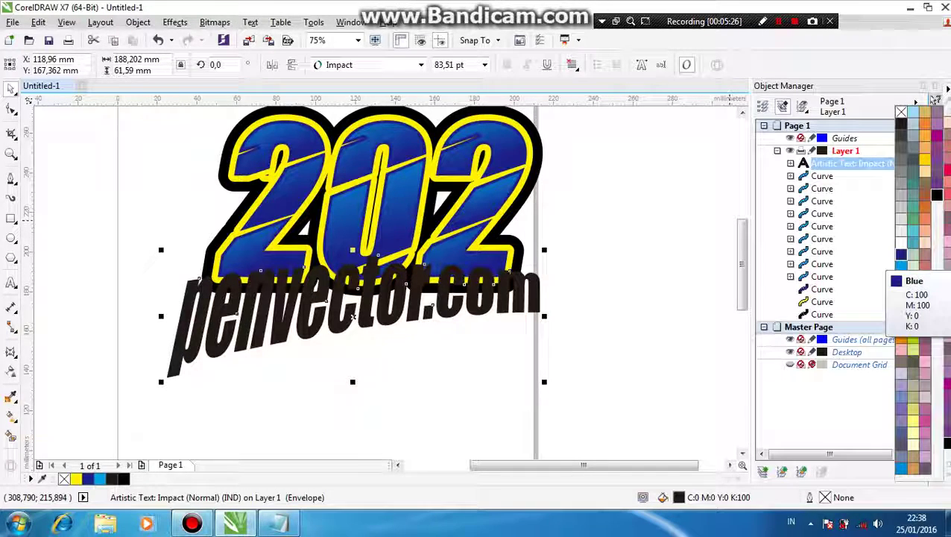
{"action": "left_click", "coordinate": [925, 159]}
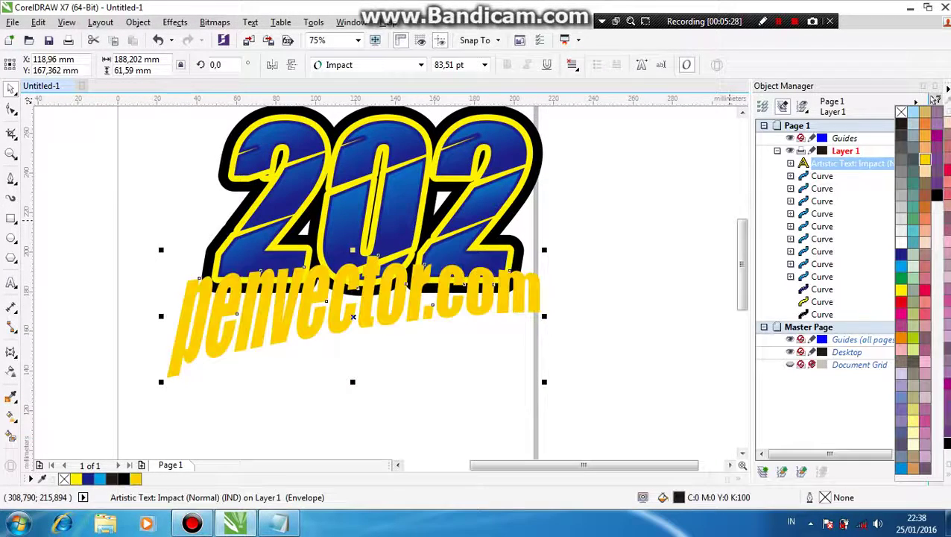
{"action": "left_click", "coordinate": [901, 290]}
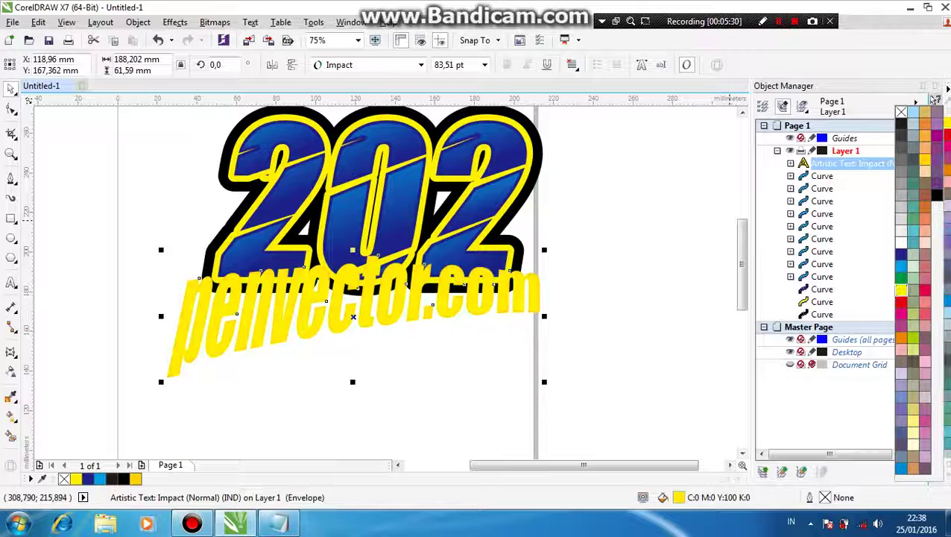
{"action": "key", "text": "Escape"}
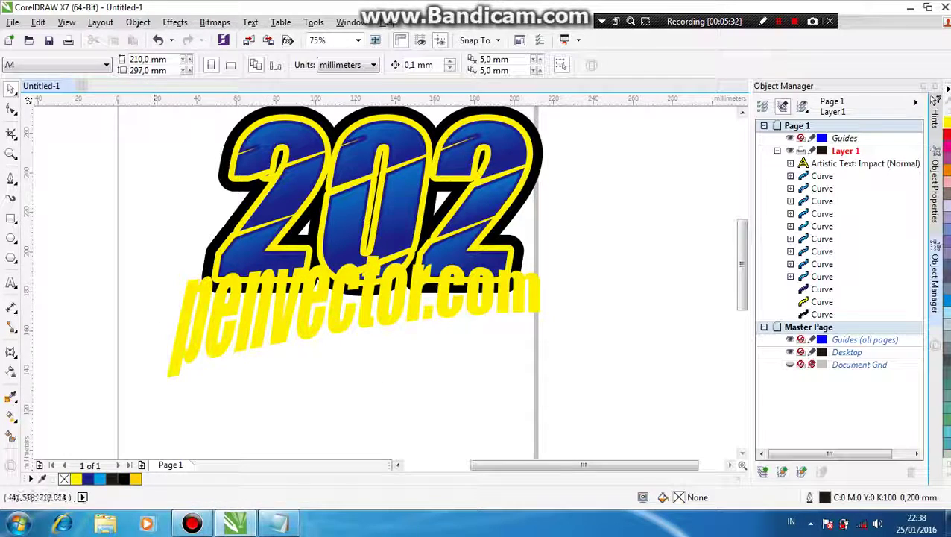
Draw a thin, pointed slash shape about 113 mm wide across the upper left part of the penvector.com text.
{"action": "key", "text": "F5"}
{"action": "left_click", "coordinate": [309, 277]}
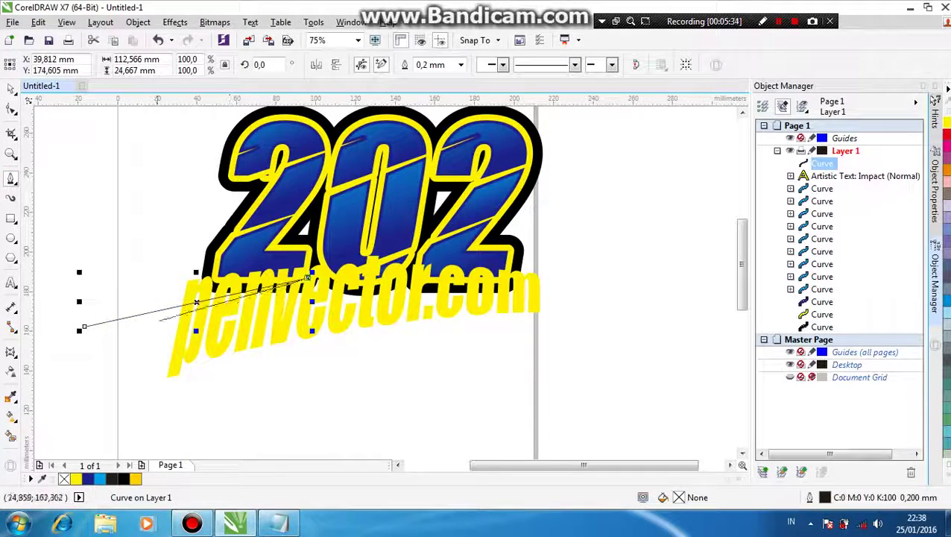
{"action": "left_click", "coordinate": [84, 327]}
{"action": "left_click", "coordinate": [85, 326]}
Draw a closed, jagged slash shape about 249 by 79 mm across the lower part of the penvector.com text.
{"action": "left_click", "coordinate": [112, 376]}
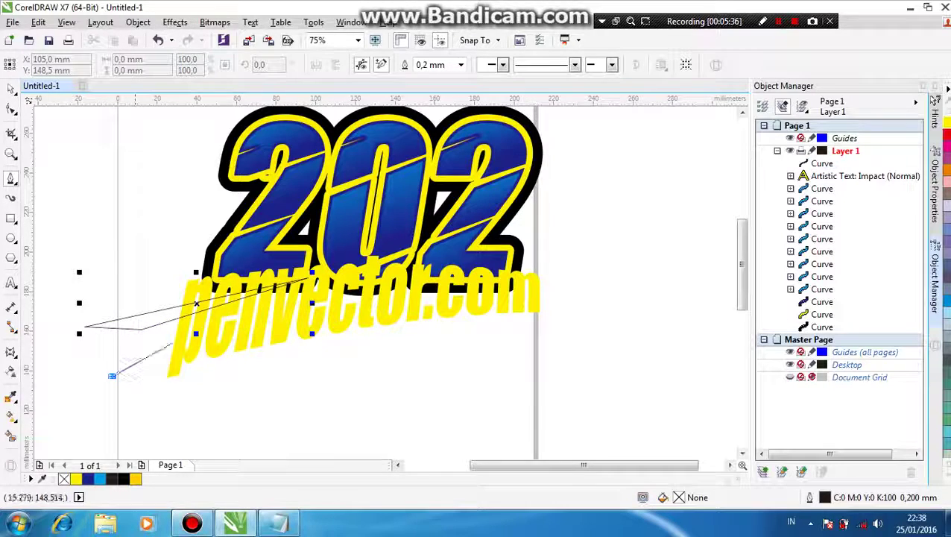
{"action": "left_click", "coordinate": [415, 252]}
{"action": "left_click", "coordinate": [282, 323]}
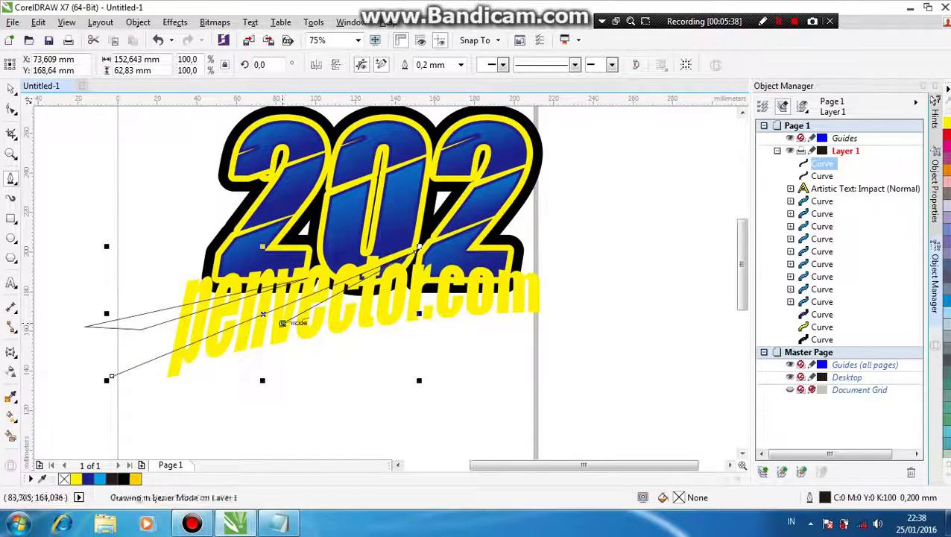
{"action": "left_click", "coordinate": [424, 283]}
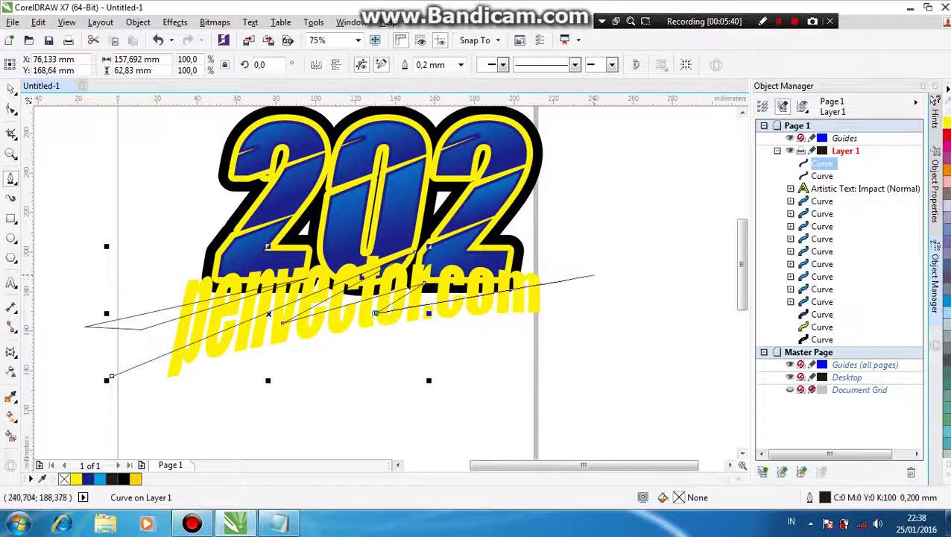
{"action": "left_click", "coordinate": [594, 275]}
{"action": "left_click", "coordinate": [400, 367]}
{"action": "left_click", "coordinate": [101, 407]}
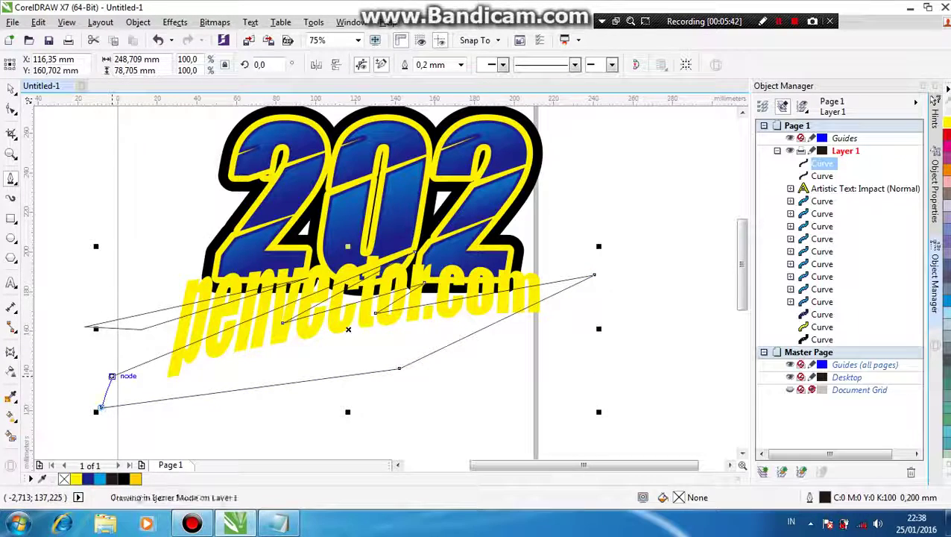
{"action": "left_click", "coordinate": [112, 376]}
Group the two slash shapes and place the group inside the penvector.com text with PowerClip.
{"action": "left_click", "coordinate": [11, 88]}
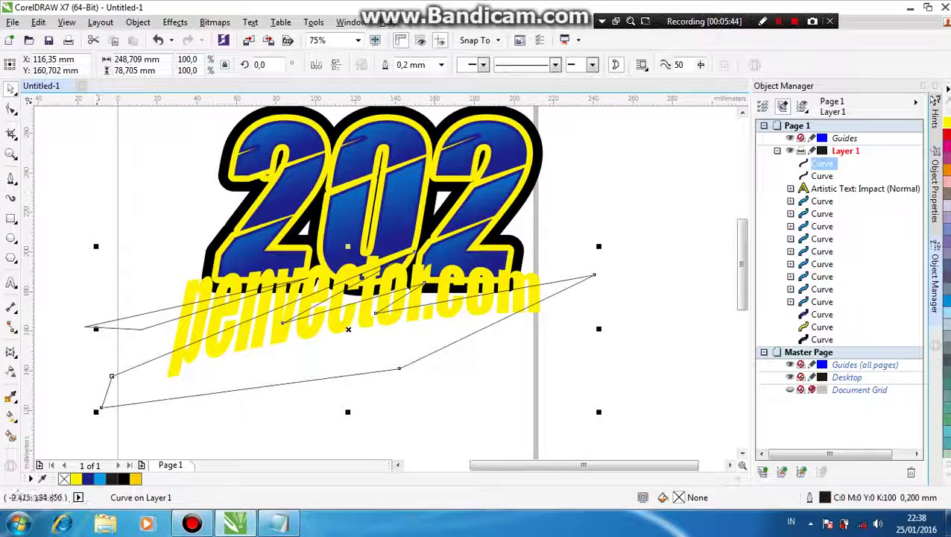
{"action": "left_click", "coordinate": [135, 315], "text": "shift"}
{"action": "key", "text": "ctrl+g"}
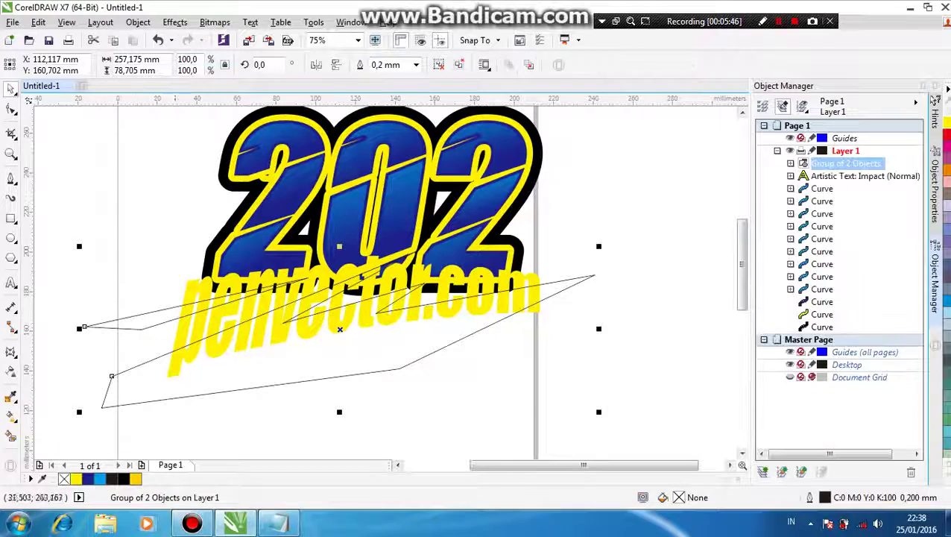
{"action": "left_click", "coordinate": [138, 22]}
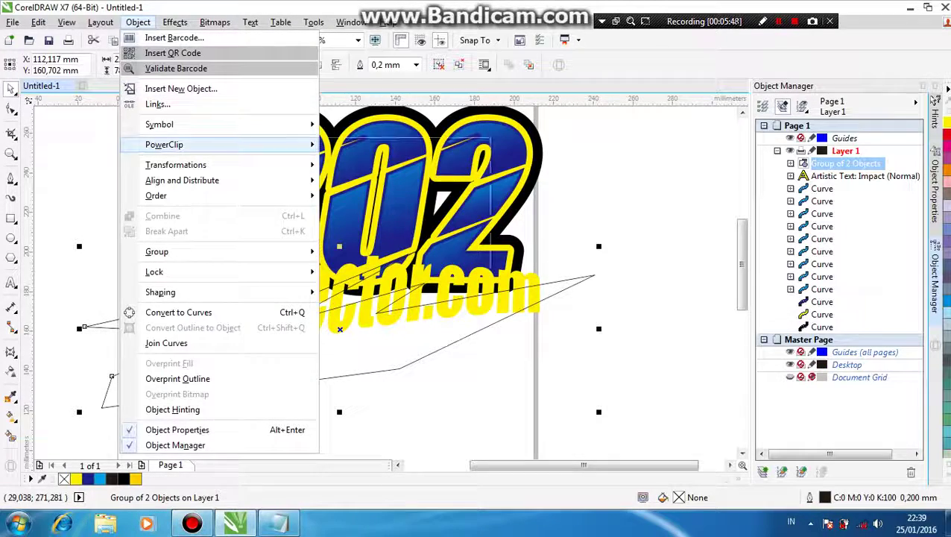
{"action": "mouse_move", "coordinate": [164, 144]}
{"action": "left_click", "coordinate": [382, 145]}
{"action": "left_click", "coordinate": [179, 337]}
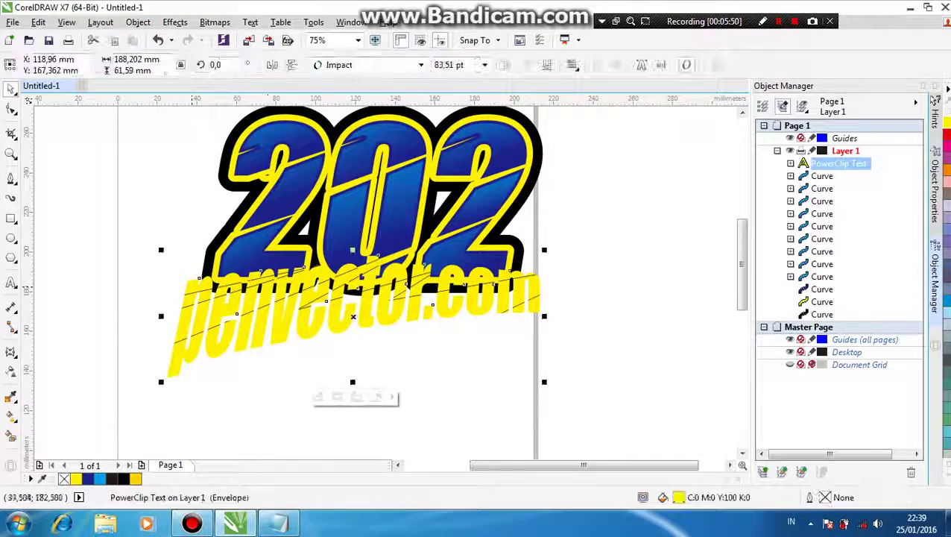
Edit the PowerClip contents, shifting the slash group slightly down and left and giving it a white fill without outline.
{"action": "left_click", "coordinate": [316, 395]}
{"action": "left_click_drag", "start_coordinate": [415, 339], "coordinate": [395, 359]}
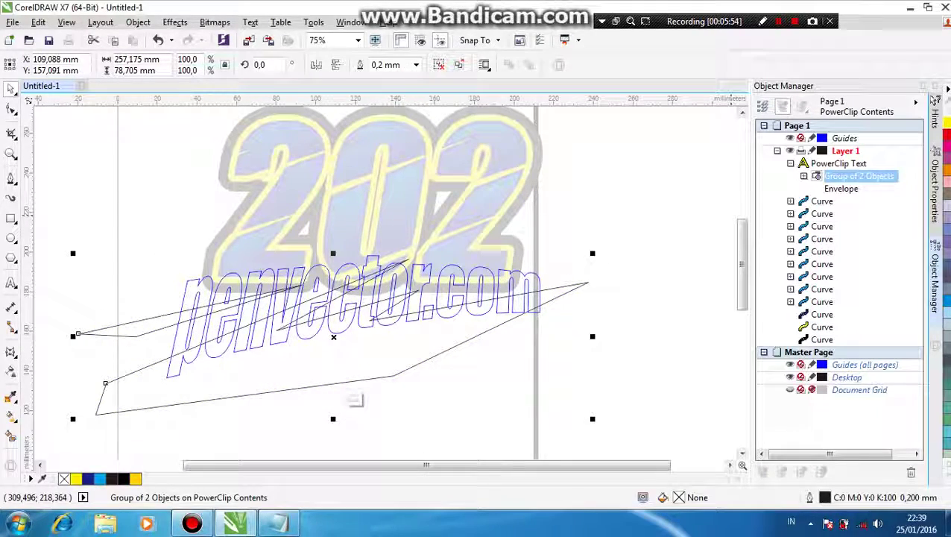
{"action": "left_click", "coordinate": [934, 100]}
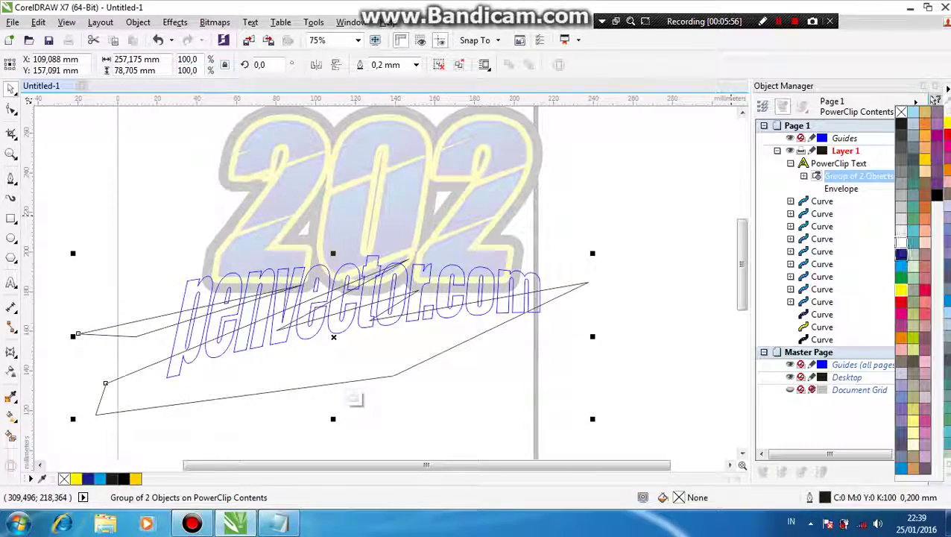
{"action": "right_click", "coordinate": [901, 112]}
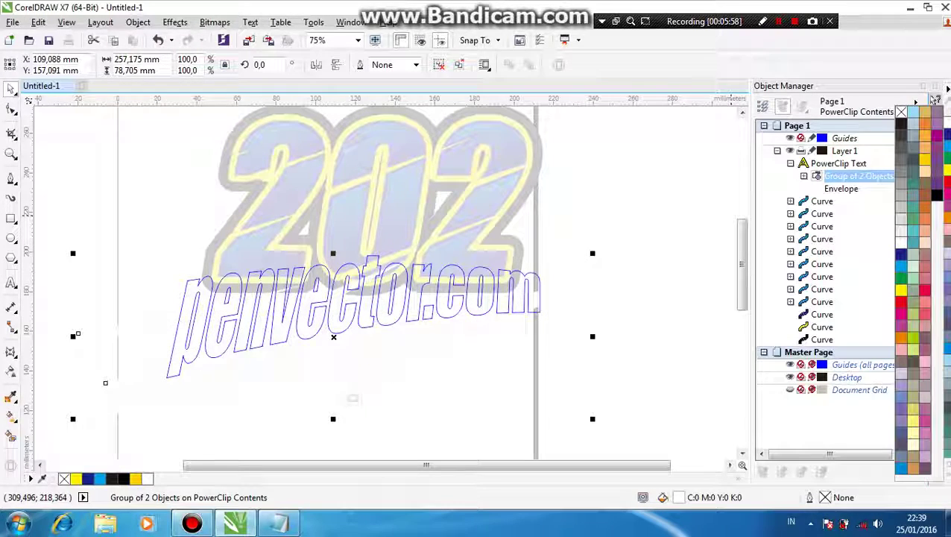
{"action": "left_click", "coordinate": [935, 100]}
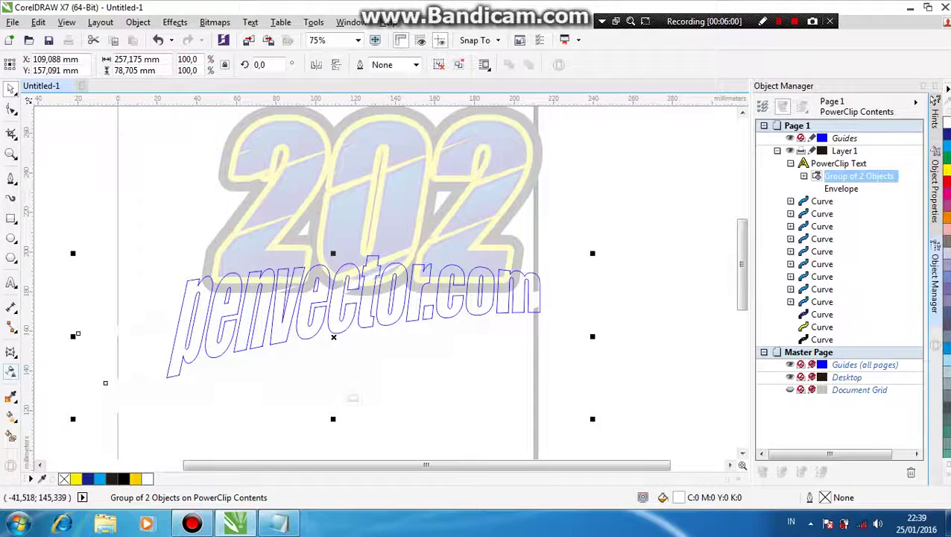
Apply a vertical linear transparency to the slash group, from 0 at its top to 100 below, and finish editing the PowerClip.
{"action": "left_click", "coordinate": [11, 371]}
{"action": "left_click_drag", "start_coordinate": [440, 248], "coordinate": [374, 387]}
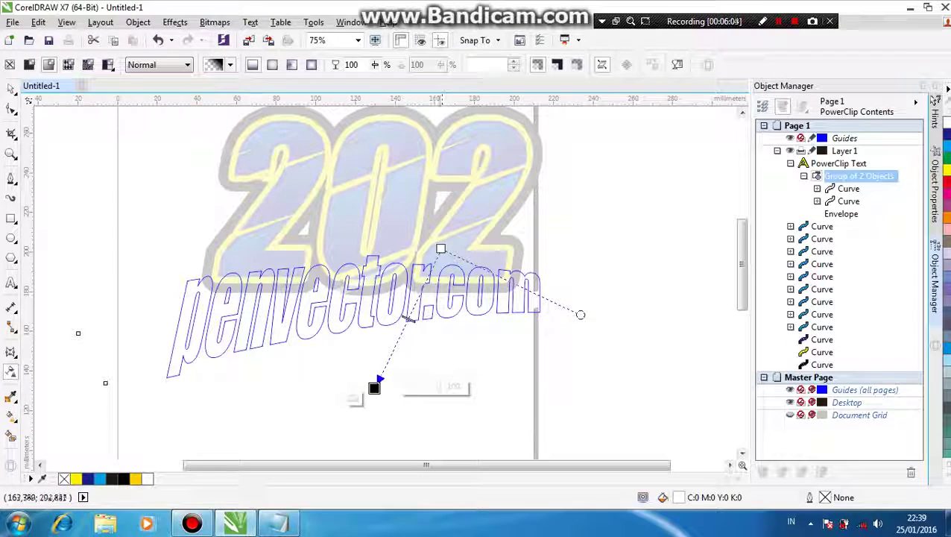
{"action": "left_click_drag", "start_coordinate": [440, 248], "coordinate": [373, 244]}
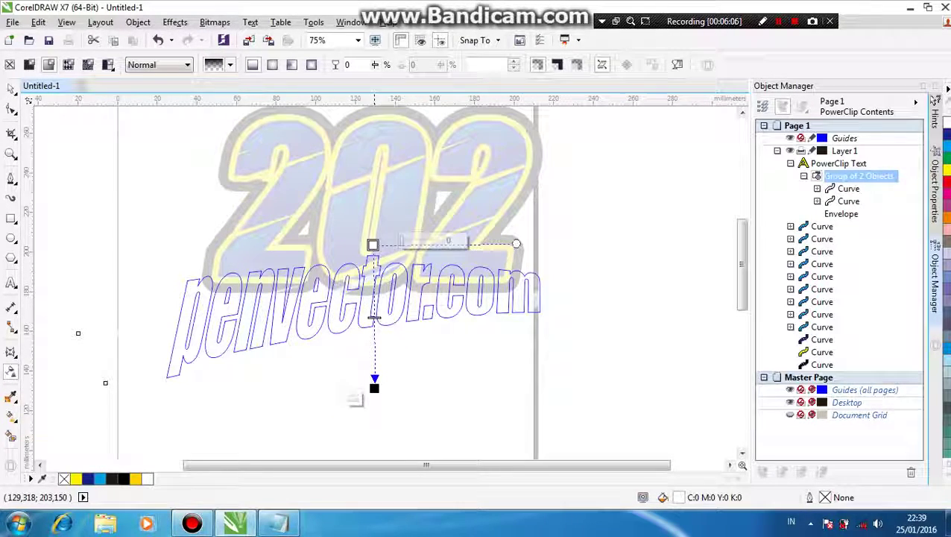
{"action": "left_click", "coordinate": [10, 89]}
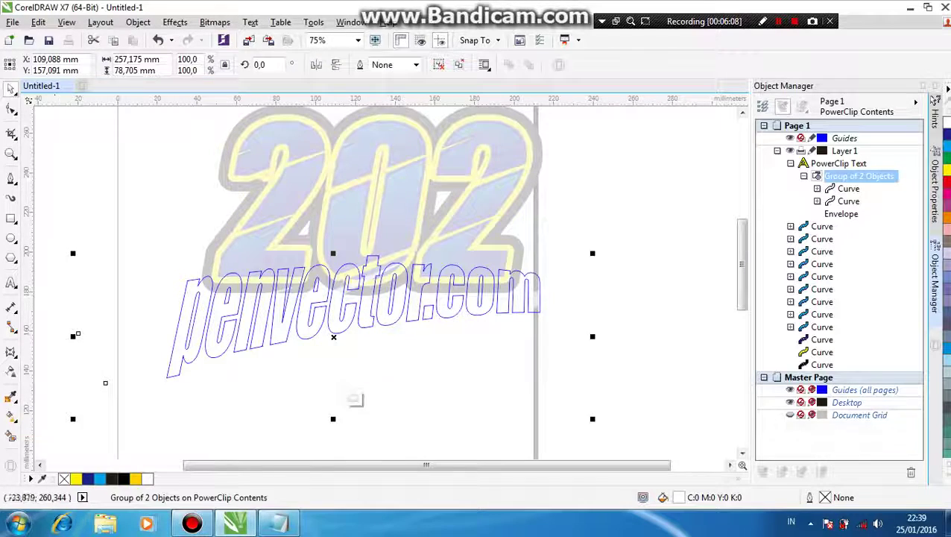
{"action": "left_click", "coordinate": [356, 396]}
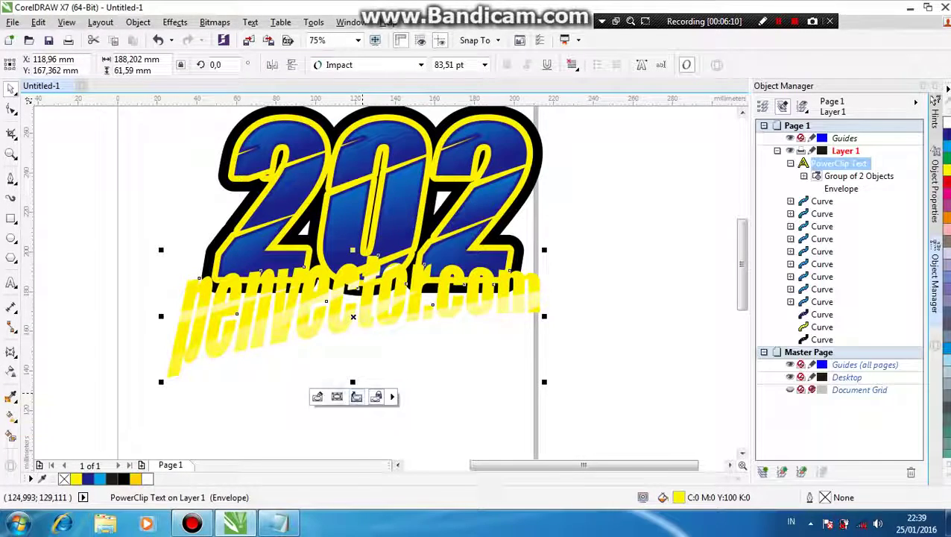
Reopen the PowerClip contents and fill the slash group with red (C0 M100 Y100 K0).
{"action": "left_click", "coordinate": [317, 397]}
{"action": "left_click", "coordinate": [342, 367]}
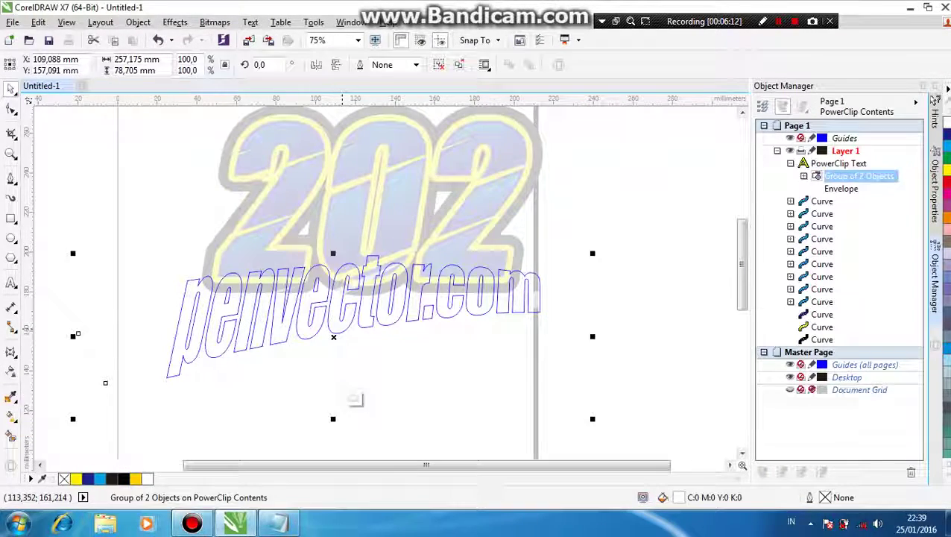
{"action": "left_click", "coordinate": [947, 182]}
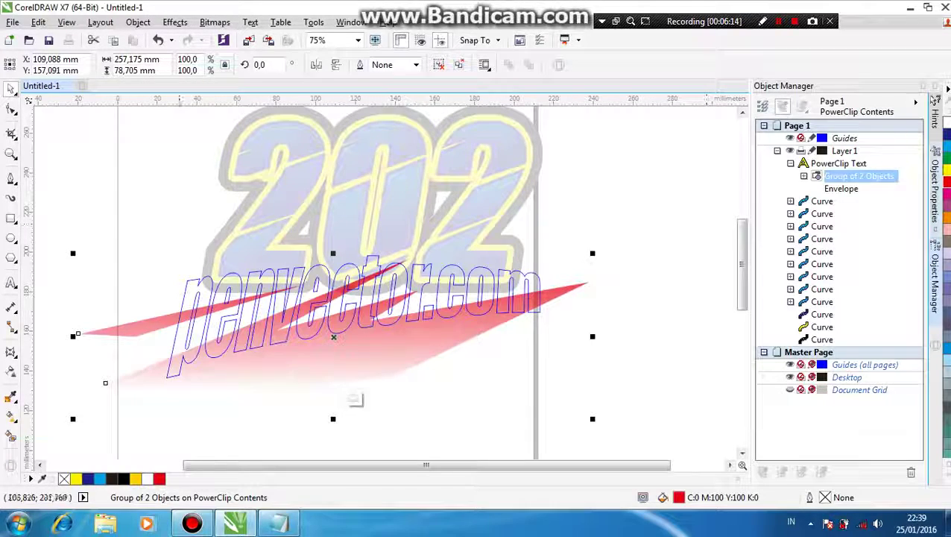
{"action": "left_click", "coordinate": [11, 371]}
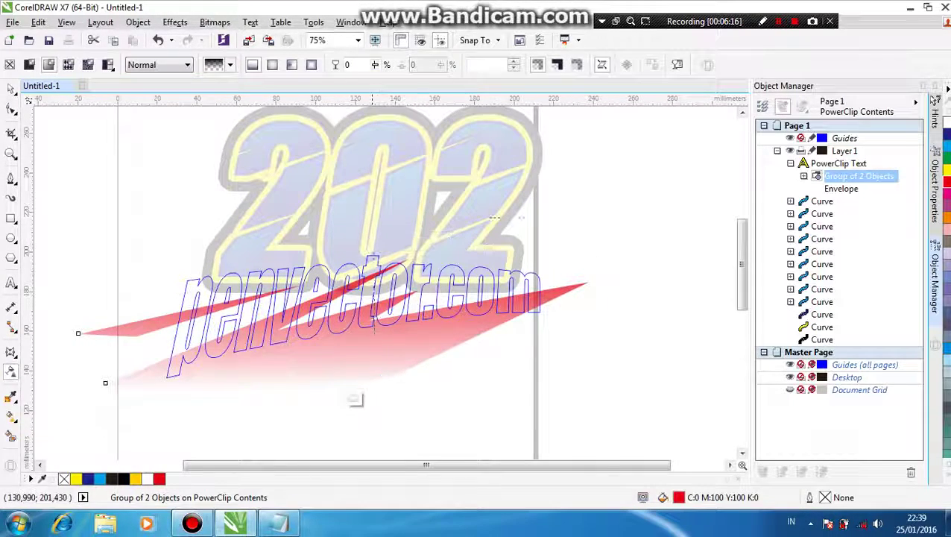
Shift the slash group's vertical linear transparency upward, starting near the top of the 202 digits and ending at about the group's middle.
{"action": "left_click_drag", "start_coordinate": [372, 244], "coordinate": [371, 172]}
{"action": "left_click_drag", "start_coordinate": [374, 388], "coordinate": [368, 343]}
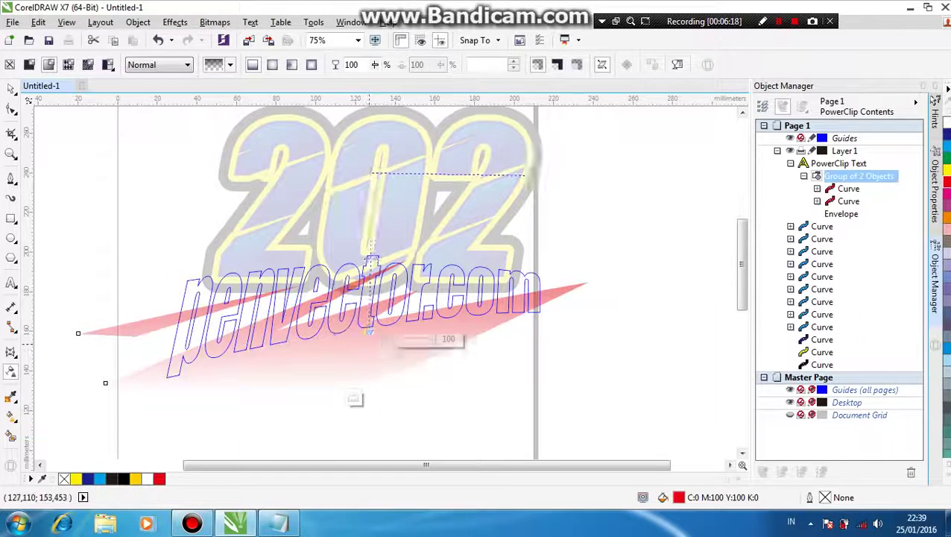
{"action": "left_click_drag", "start_coordinate": [374, 176], "coordinate": [369, 106]}
{"action": "left_click_drag", "start_coordinate": [368, 343], "coordinate": [372, 329]}
{"action": "key", "text": "space"}
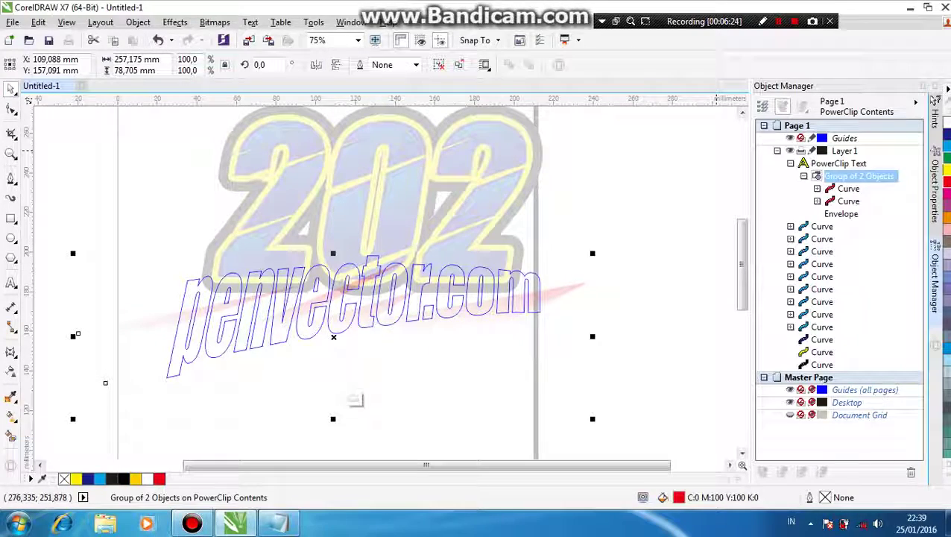
Fill the slash group with white, finish editing the PowerClip, and fill the penvector.com text with blue (C100 M100 Y0 K0).
{"action": "left_click", "coordinate": [945, 185]}
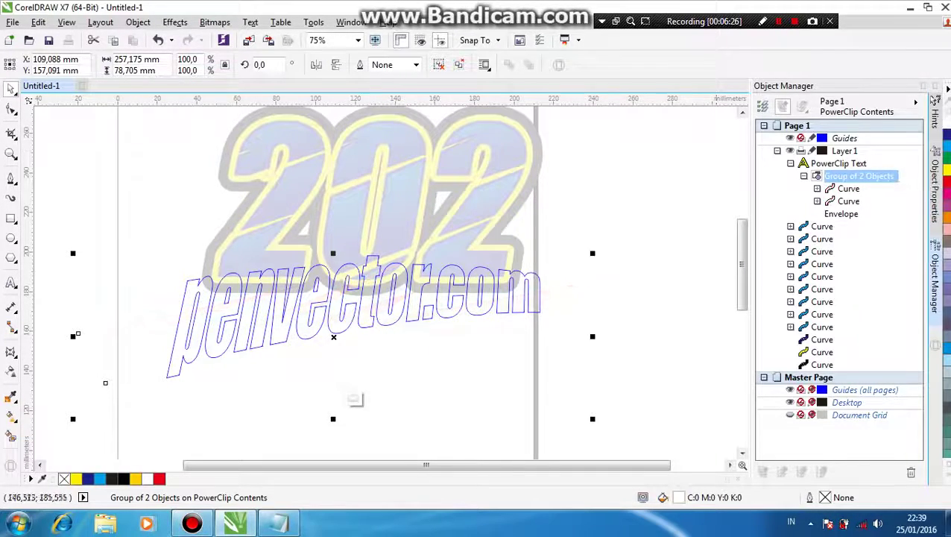
{"action": "left_click", "coordinate": [353, 397]}
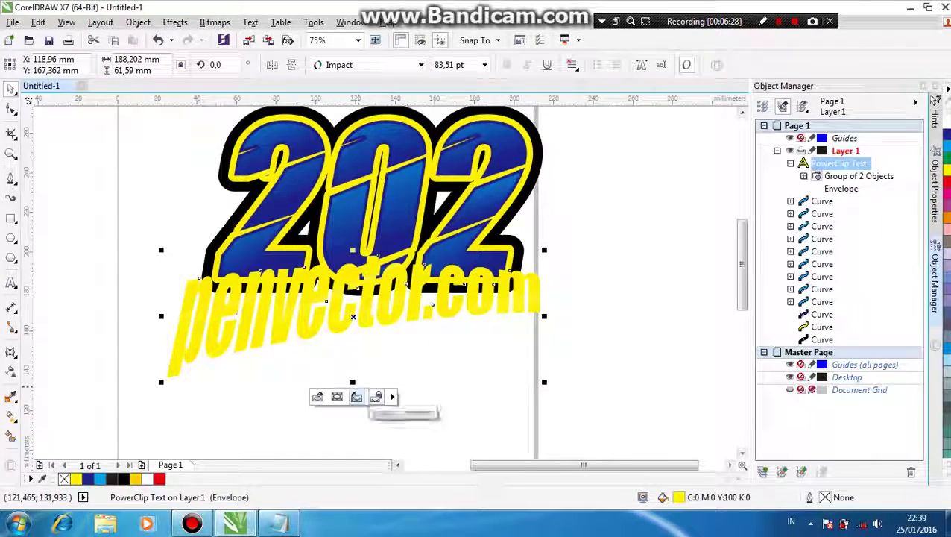
{"action": "left_click", "coordinate": [944, 134]}
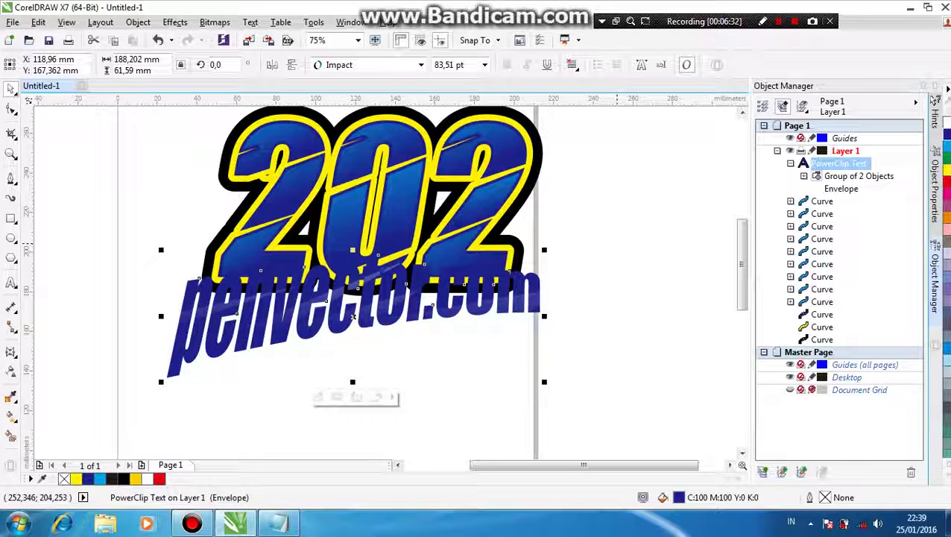
{"action": "left_click", "coordinate": [617, 244]}
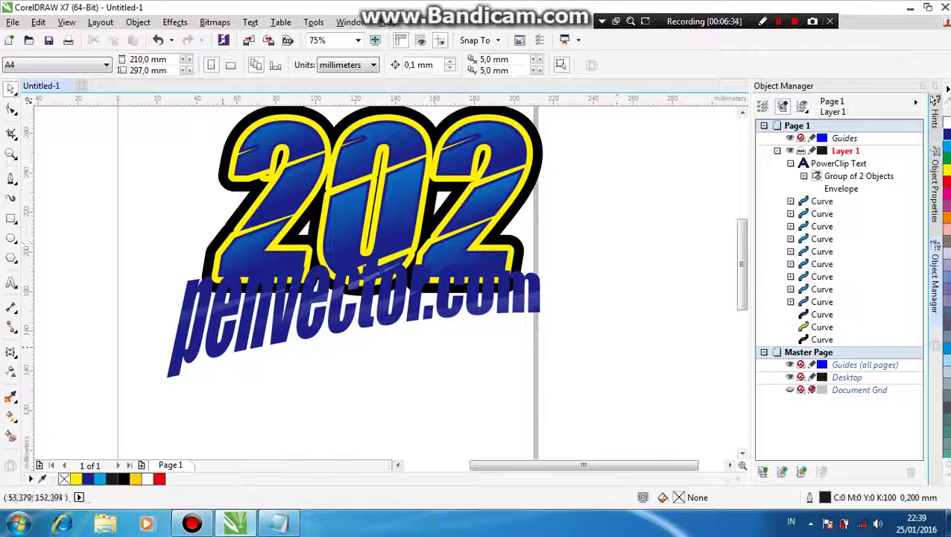
Add a one-step white outside contour of about 2.2 mm around the penvector.com text and break it apart.
{"action": "left_click", "coordinate": [225, 341]}
{"action": "left_click", "coordinate": [11, 351]}
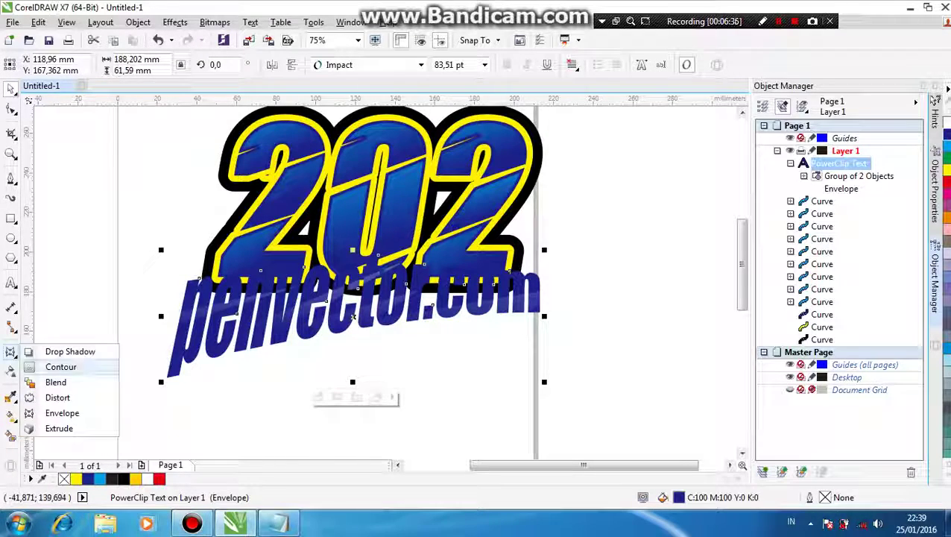
{"action": "left_click", "coordinate": [64, 367]}
{"action": "left_click_drag", "start_coordinate": [364, 366], "coordinate": [352, 376]}
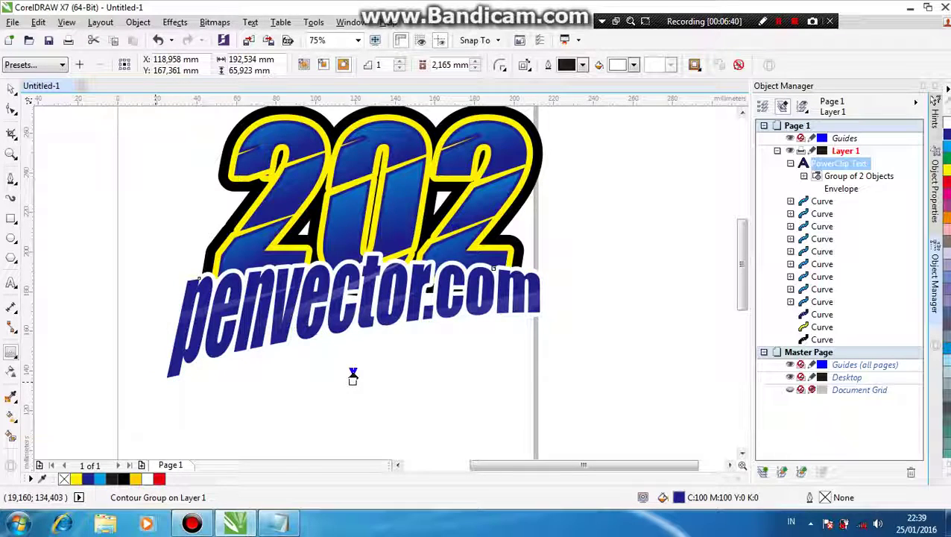
{"action": "key", "text": "space"}
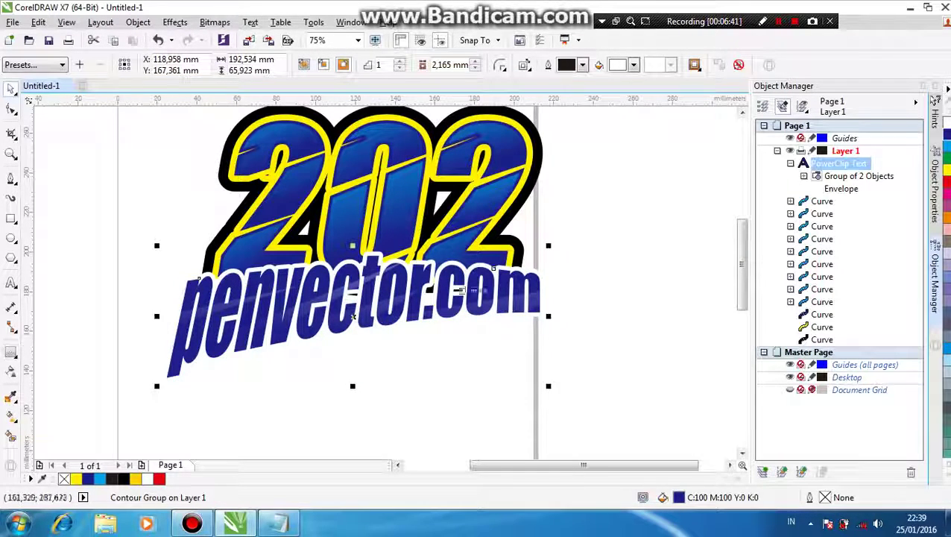
{"action": "key", "text": "ctrl+k"}
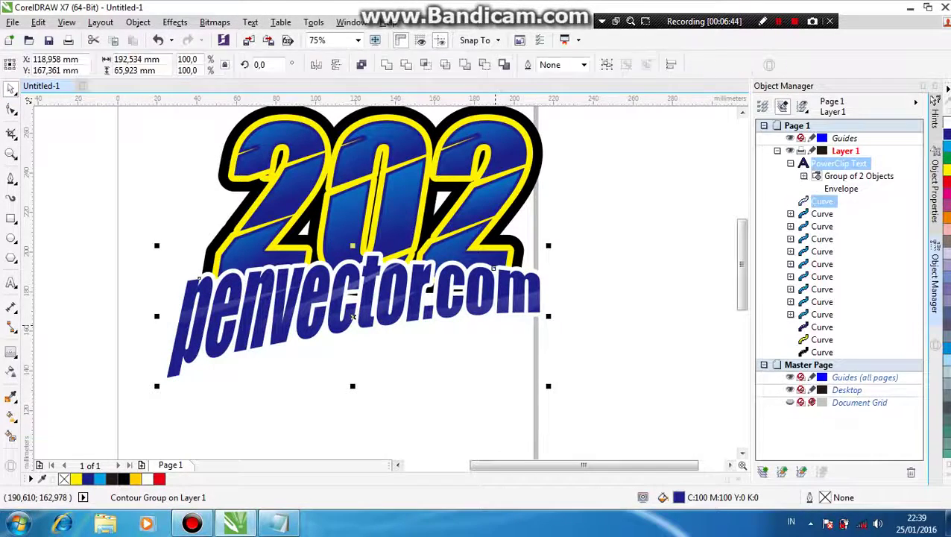
{"action": "key", "text": "Escape"}
Add a one-step outside contour of about 3.2 mm around the separated white outline curve and break it apart.
{"action": "left_click", "coordinate": [355, 293]}
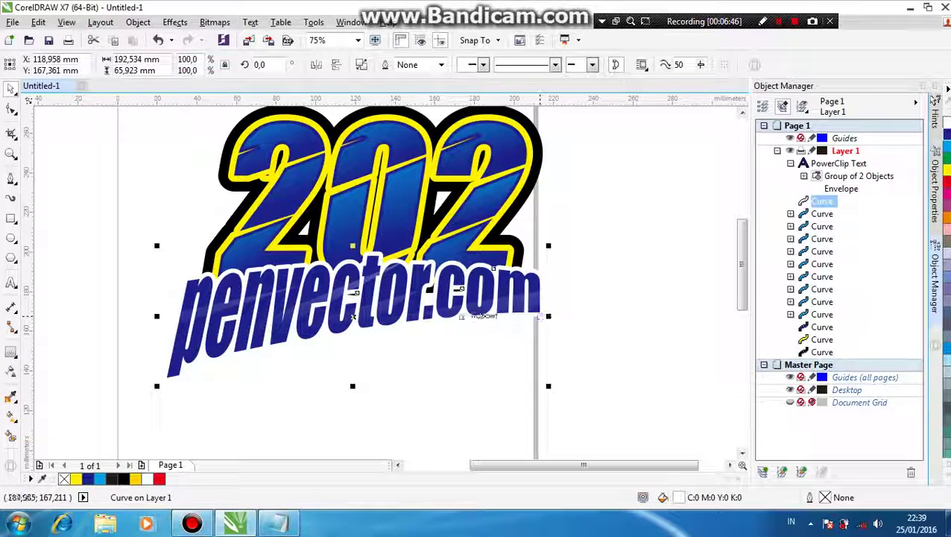
{"action": "key", "text": "F10"}
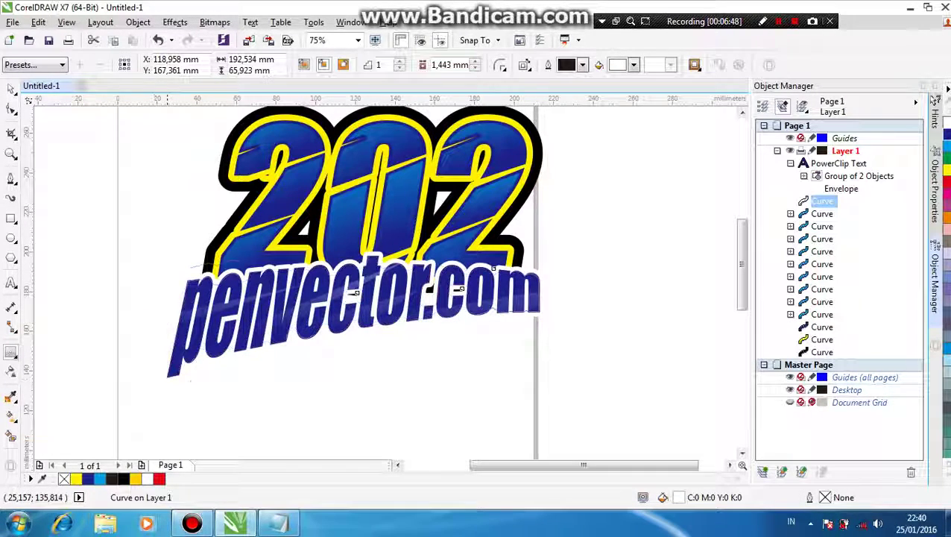
{"action": "left_click_drag", "start_coordinate": [155, 243], "coordinate": [160, 316]}
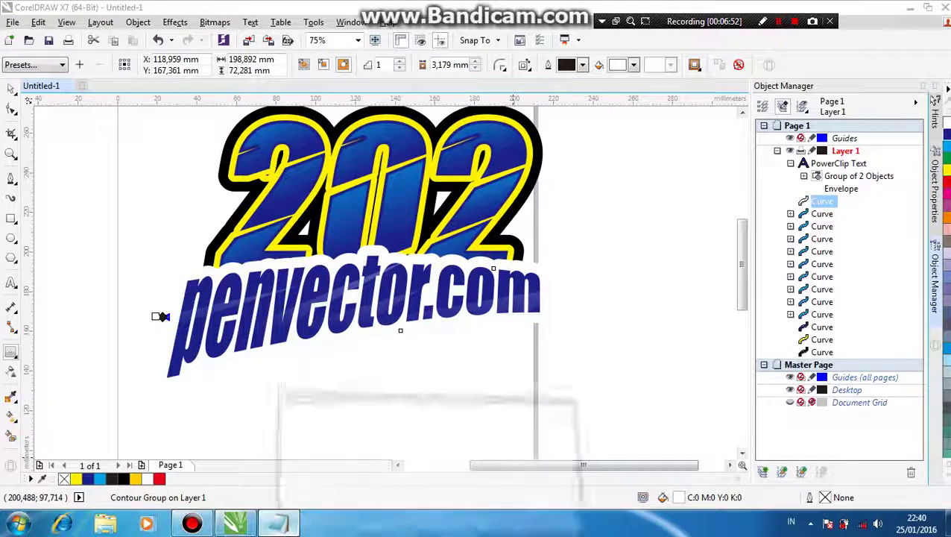
{"action": "left_click", "coordinate": [614, 148]}
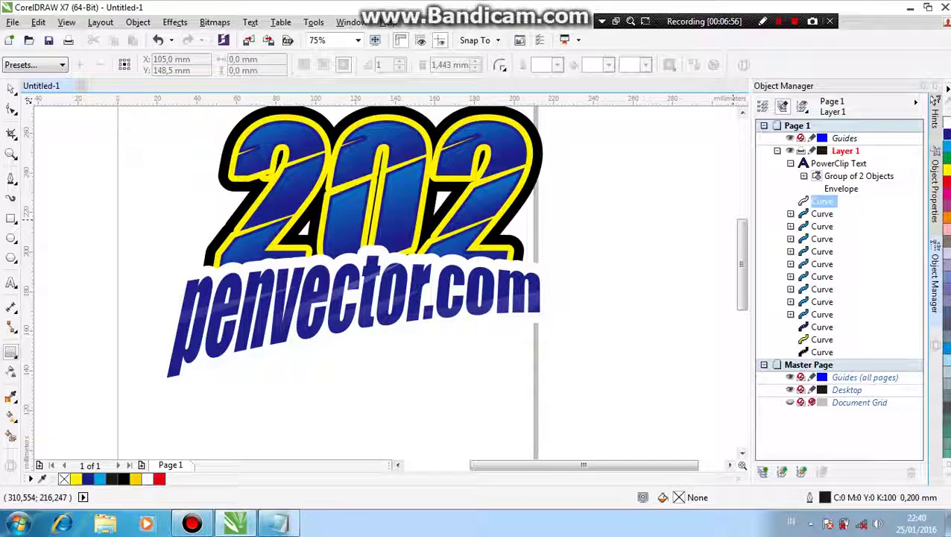
{"action": "left_click", "coordinate": [159, 316]}
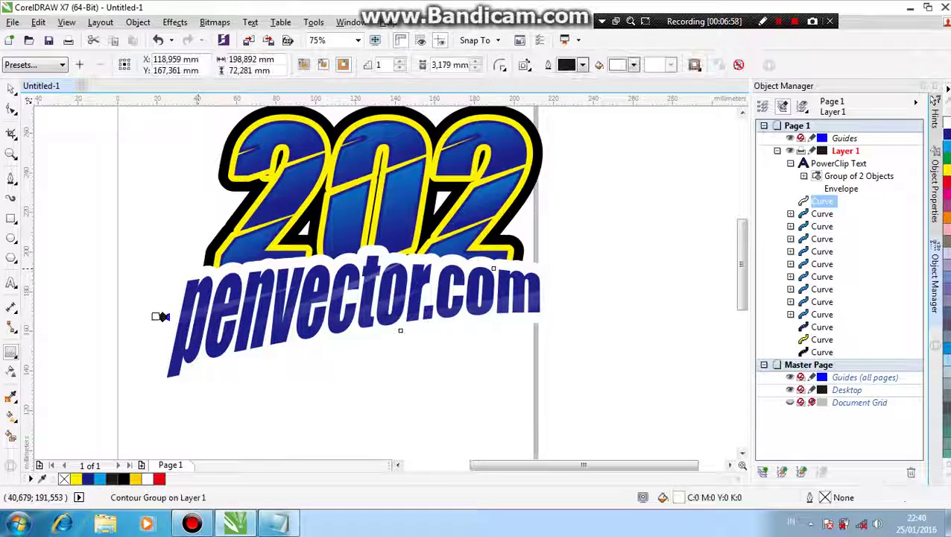
{"action": "key", "text": "ctrl+k"}
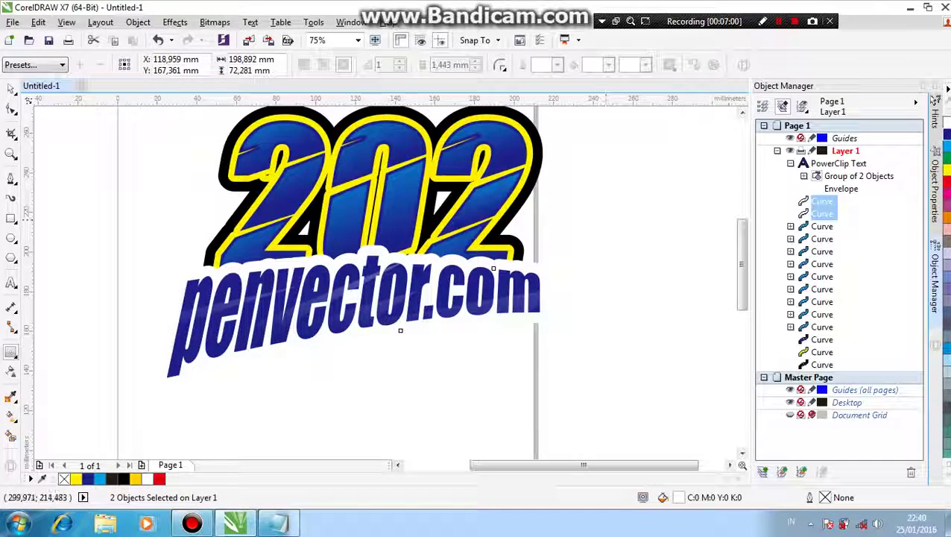
Fill the larger outline curve around penvector.com with black (C100 M100 Y100 K100).
{"action": "left_click", "coordinate": [822, 213]}
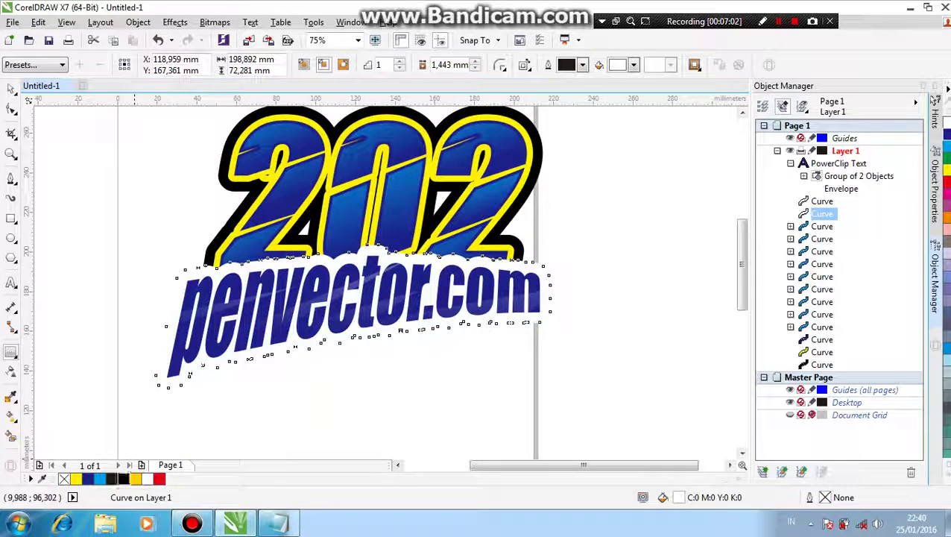
{"action": "left_click", "coordinate": [124, 478]}
{"action": "left_click", "coordinate": [10, 89]}
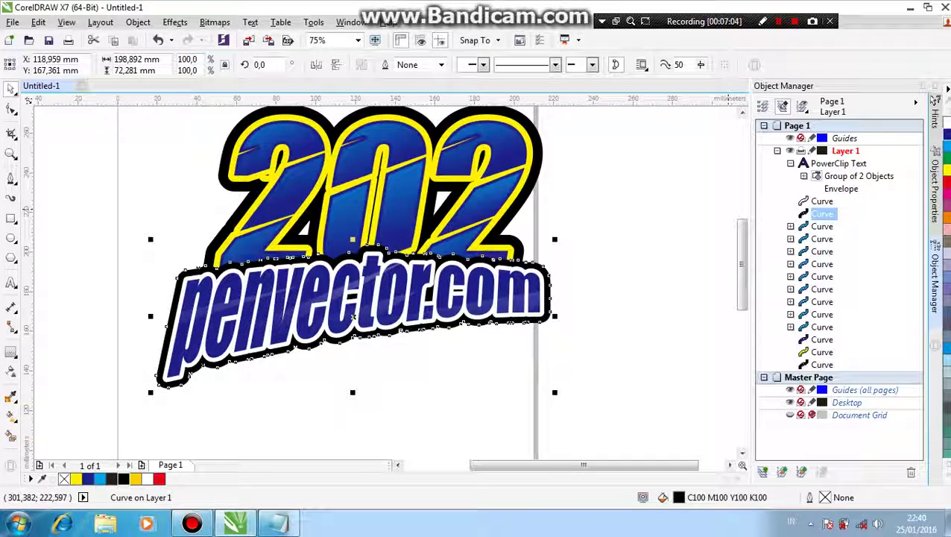
Move the black text outline to the bottom of the object stack and weld it with the black 202 outline.
{"action": "left_click_drag", "start_coordinate": [822, 213], "coordinate": [822, 359]}
{"action": "left_click", "coordinate": [823, 364], "text": "shift"}
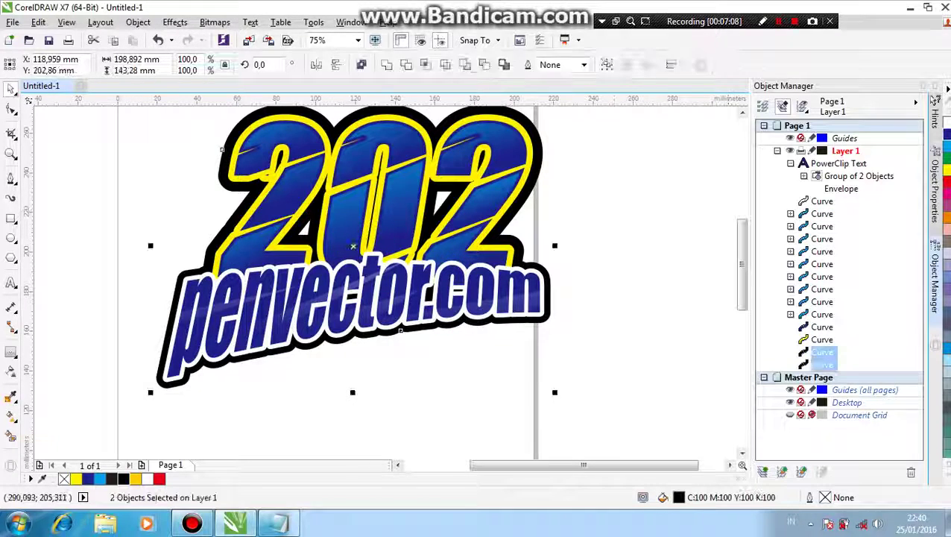
{"action": "left_click", "coordinate": [386, 65]}
{"action": "left_click", "coordinate": [542, 219]}
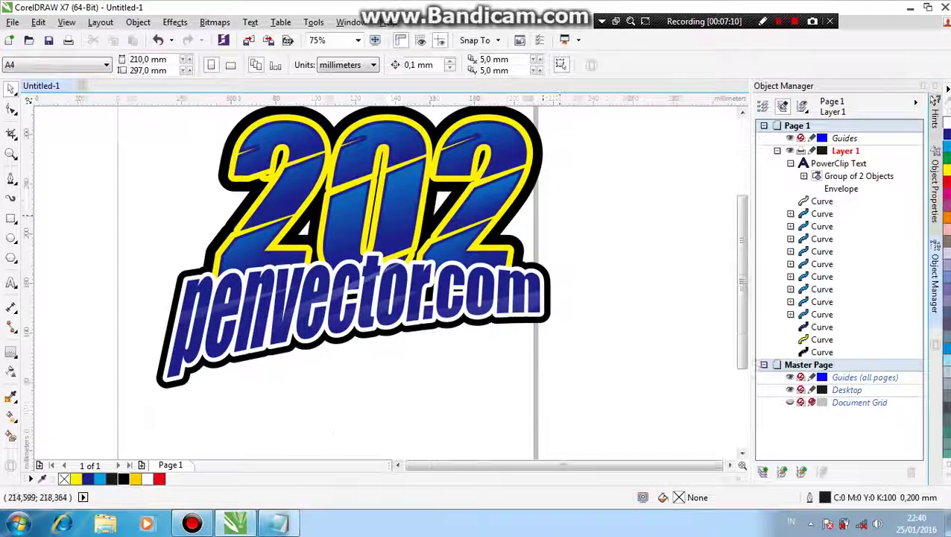
Add a one-step yellow outside contour of about 3.2 mm around the welded black outline.
{"action": "scroll", "coordinate": [542, 219], "scroll_direction": "down", "scroll_amount": 1}
{"action": "scroll", "coordinate": [541, 191], "scroll_direction": "up", "scroll_amount": 1}
{"action": "left_click", "coordinate": [307, 254]}
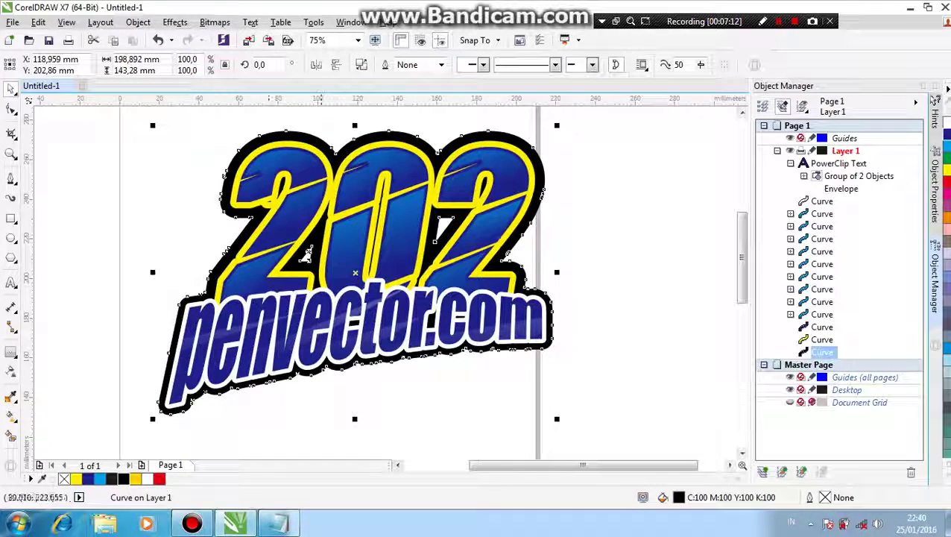
{"action": "left_click", "coordinate": [11, 352]}
{"action": "left_click_drag", "start_coordinate": [182, 316], "coordinate": [156, 272]}
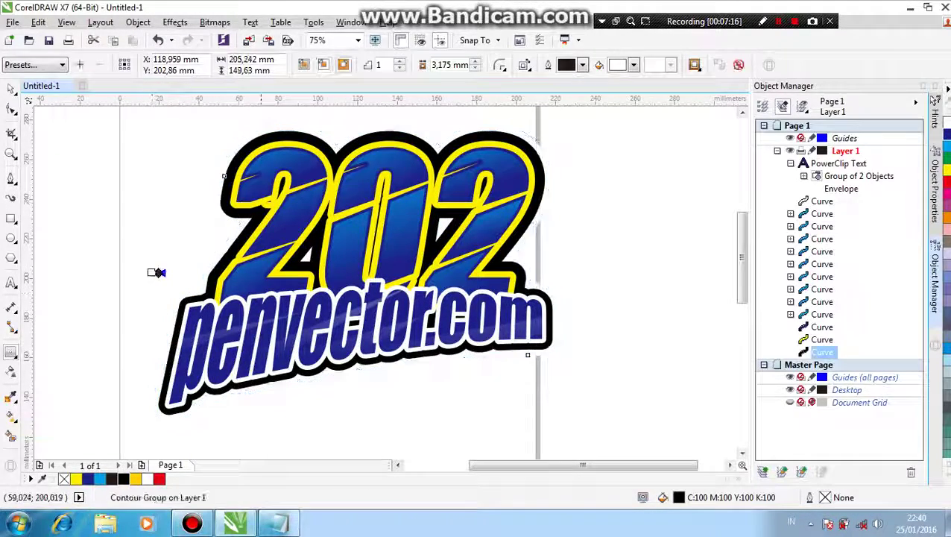
{"action": "left_click", "coordinate": [633, 65]}
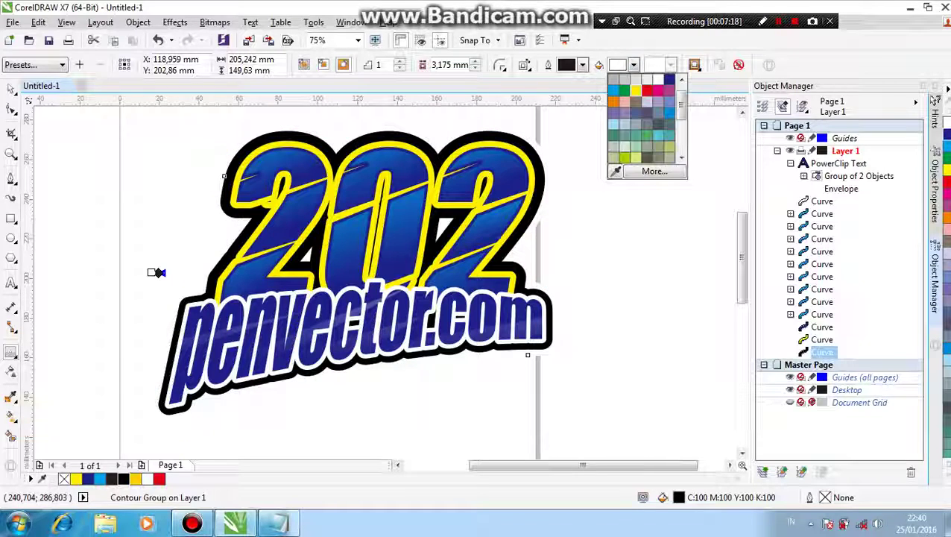
{"action": "left_click", "coordinate": [658, 93]}
{"action": "left_click", "coordinate": [10, 89]}
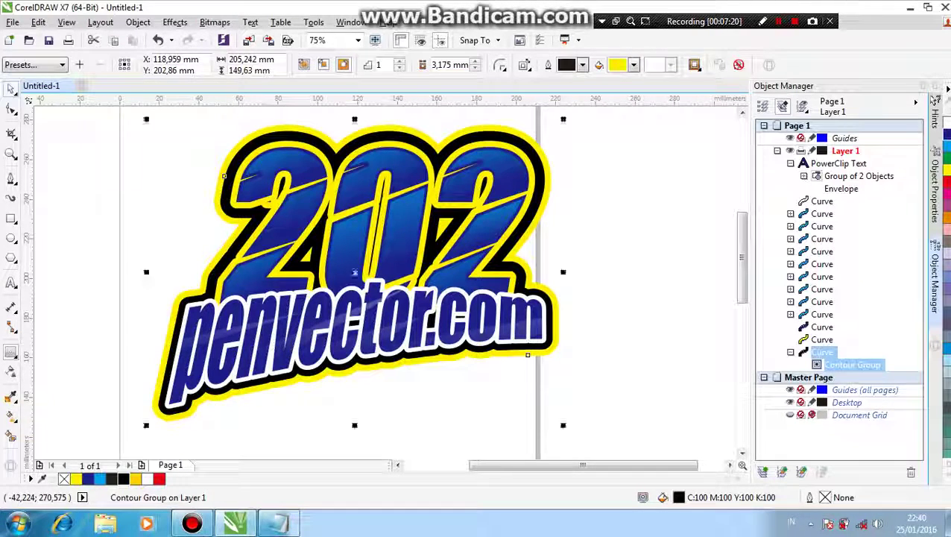
{"action": "left_click", "coordinate": [108, 162]}
Examine the finished 202 penvector.com design in a full-screen preview.
{"action": "scroll", "coordinate": [306, 262], "scroll_direction": "down", "scroll_amount": 1}
{"action": "scroll", "coordinate": [309, 261], "scroll_direction": "up", "scroll_amount": 2}
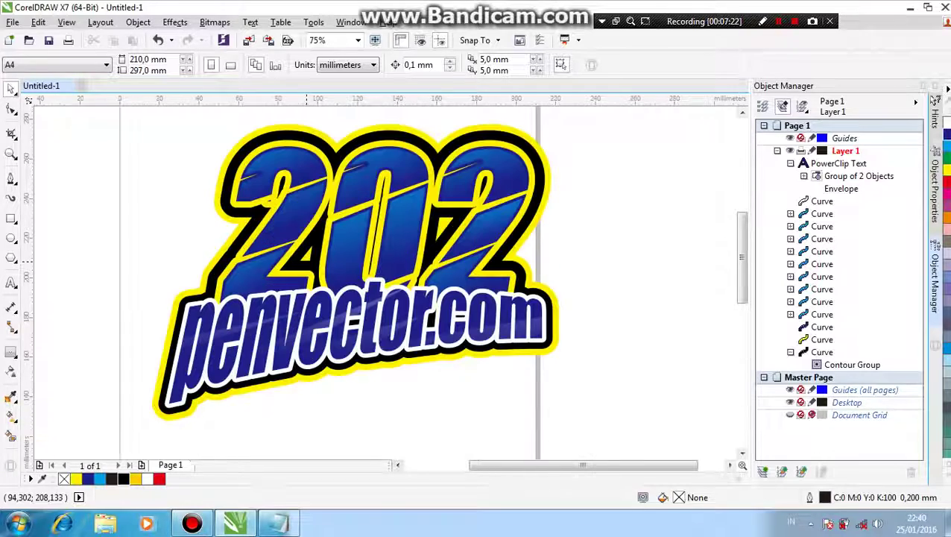
{"action": "scroll", "coordinate": [357, 261], "scroll_direction": "up", "scroll_amount": 1}
{"action": "key", "text": "F9"}
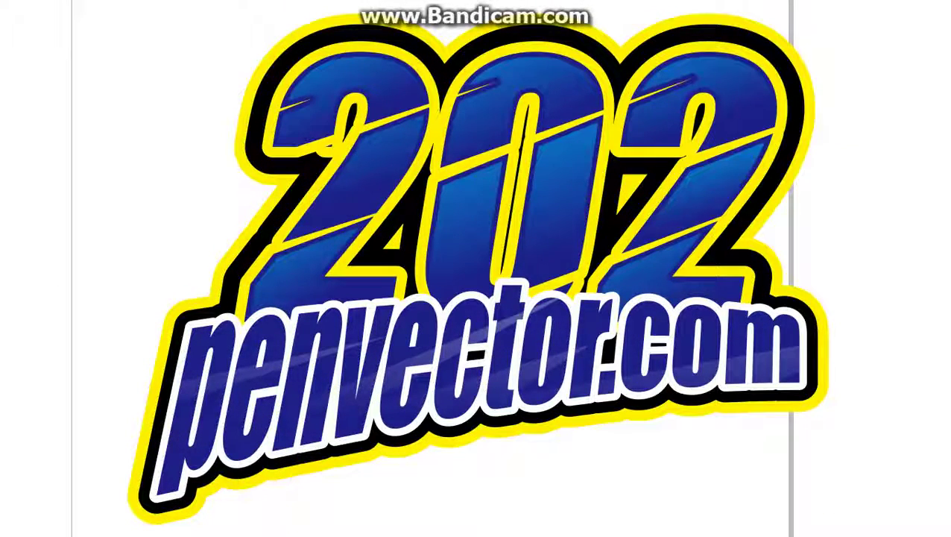
{"action": "key", "text": "Escape"}
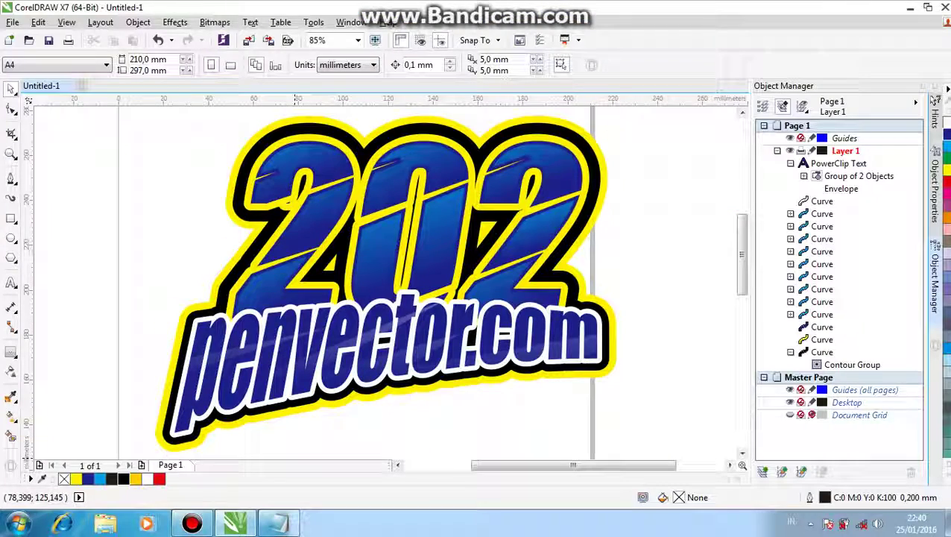
{"action": "left_click", "coordinate": [193, 521]}
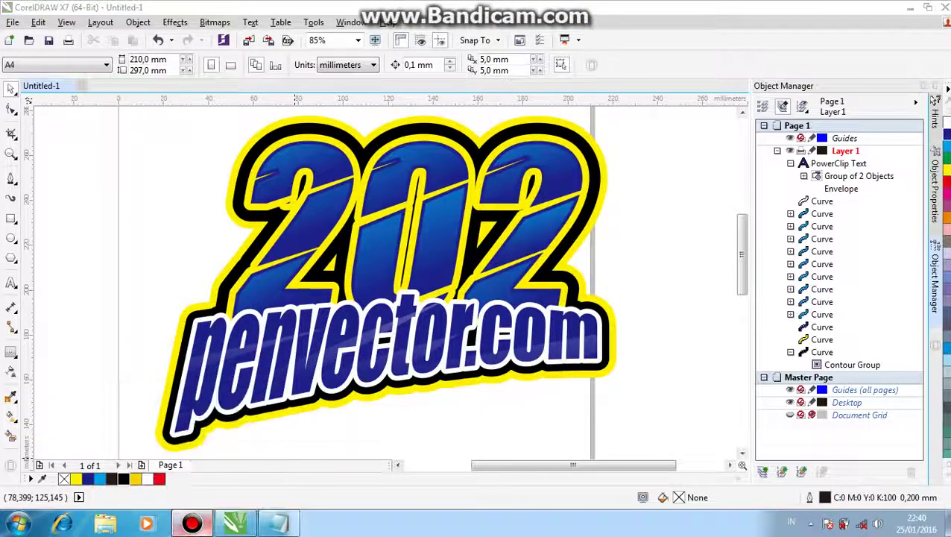